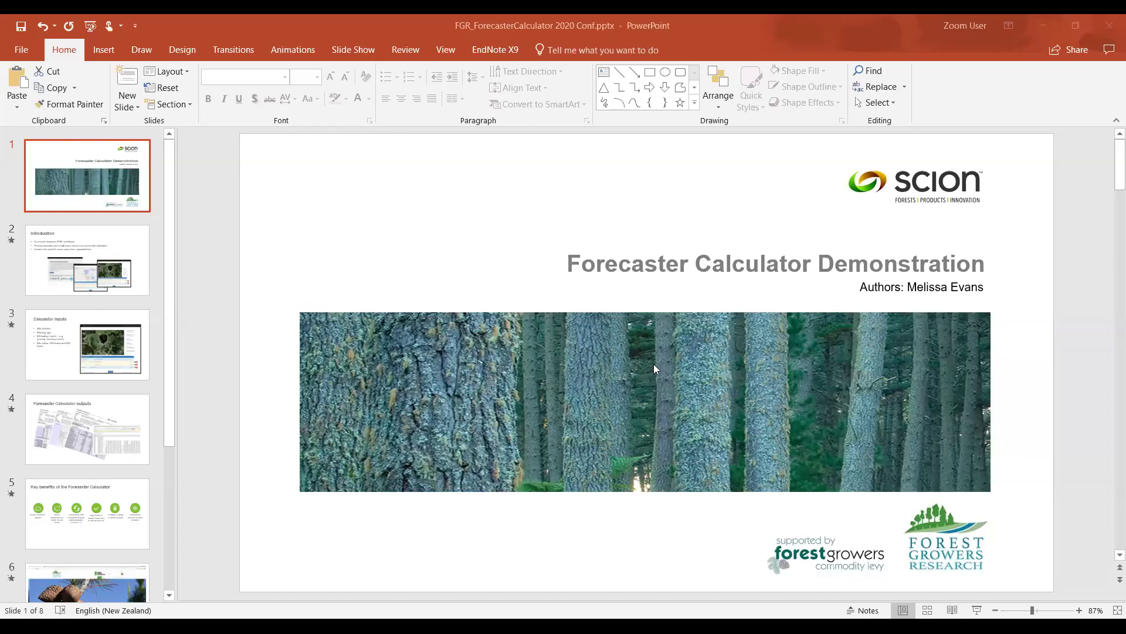
# Start the PowerPoint slide show full screen from the current slide
pyautogui.click(977, 610)
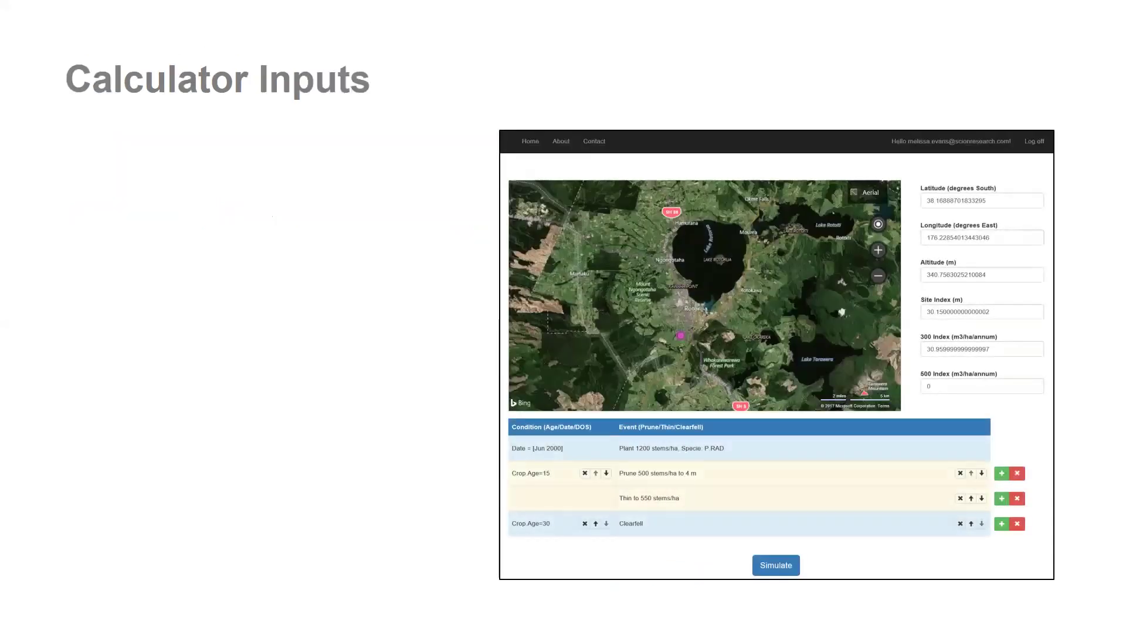
pyautogui.press('Right')
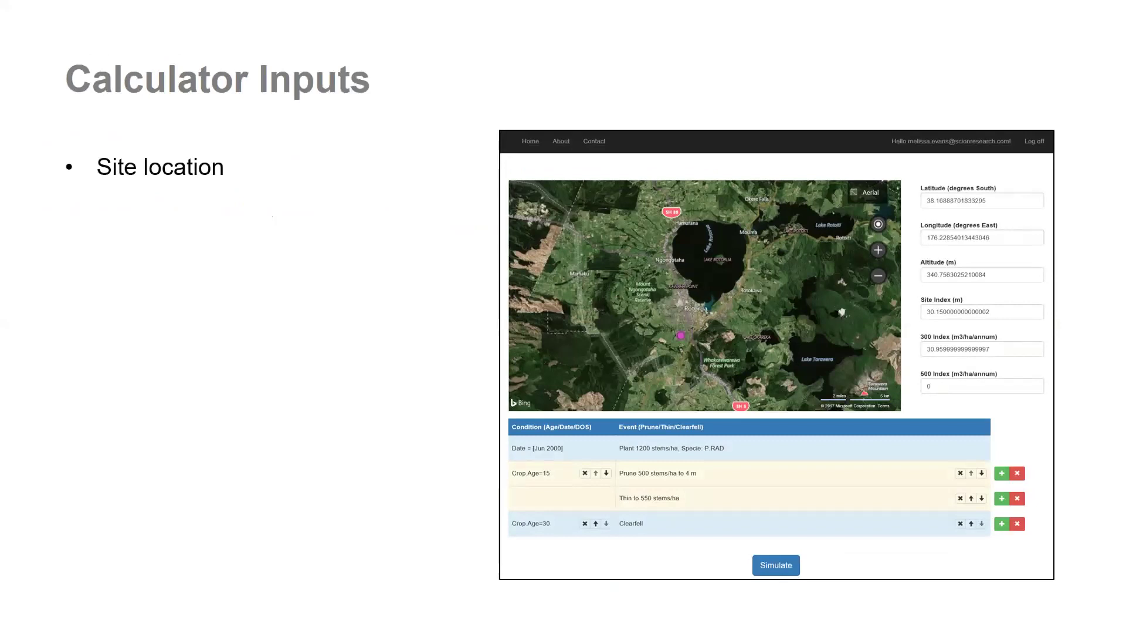
# Advance to Calculator Inputs and reveal its Planting age, Silviculture inputs and Site Index bullets
pyautogui.press('Right')
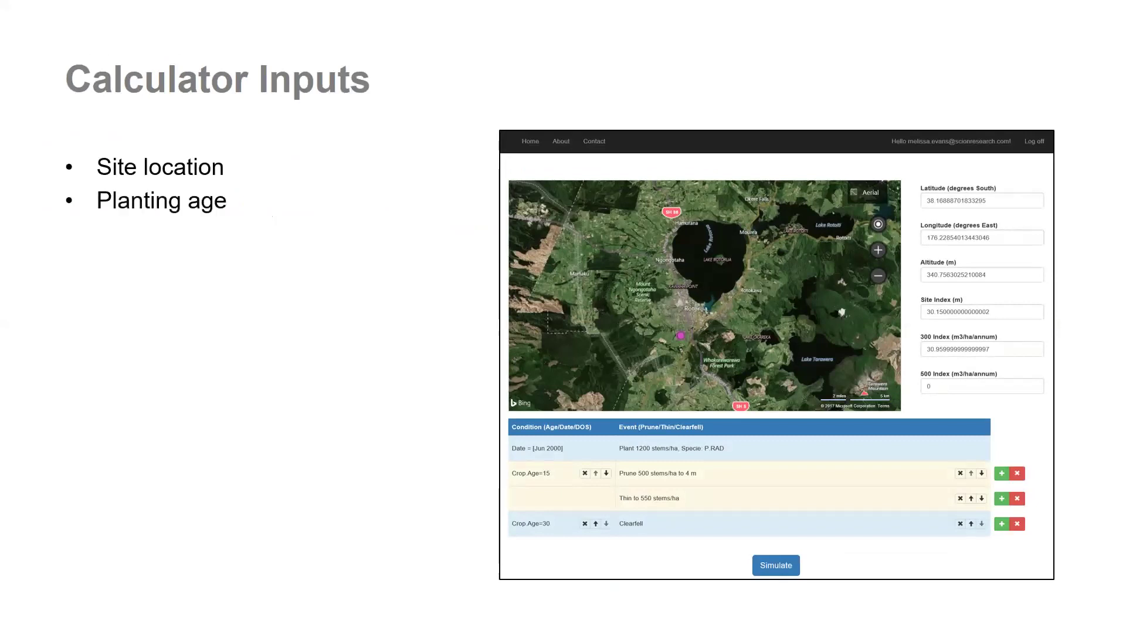
pyautogui.press('Right')
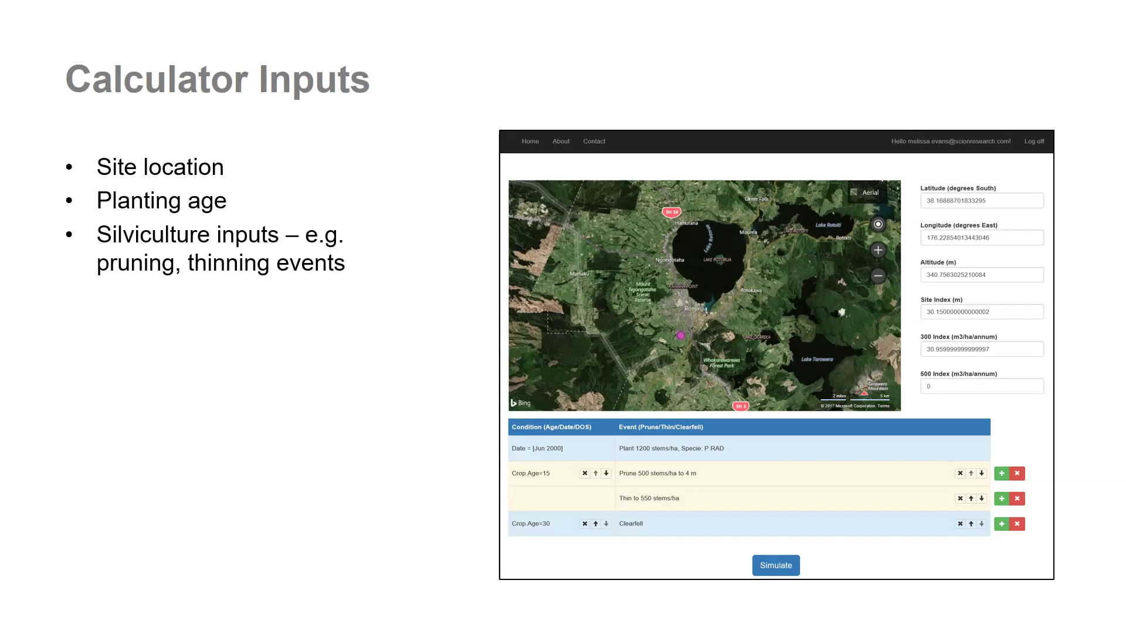
pyautogui.press('Right')
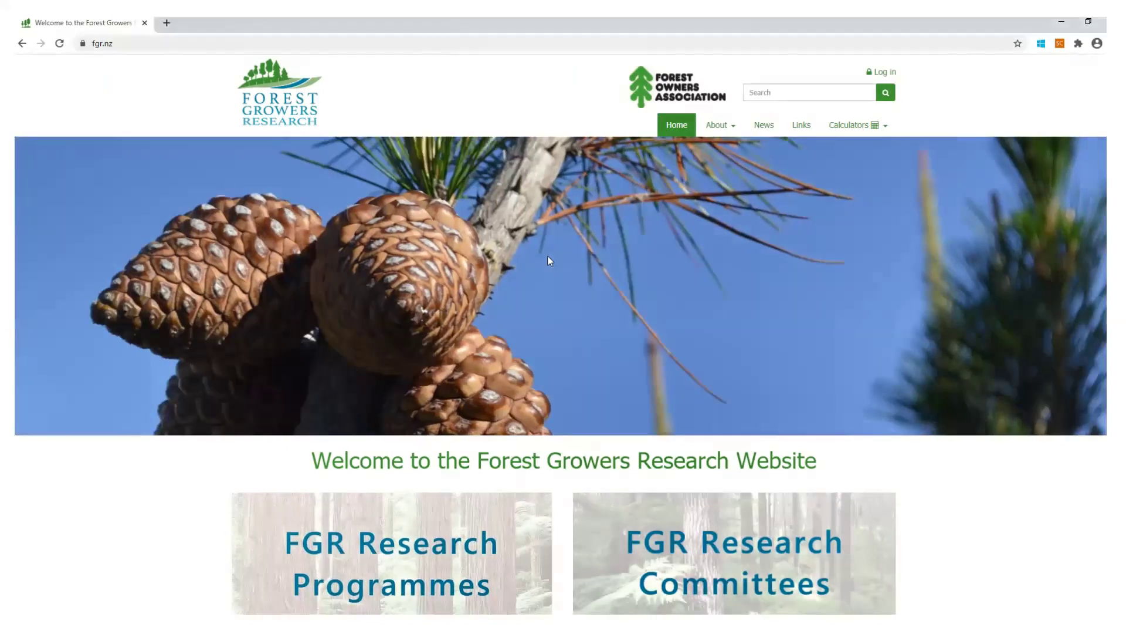
# Go to the Forecaster Calculator page from the Calculators menu and scroll down it
pyautogui.click(853, 127)
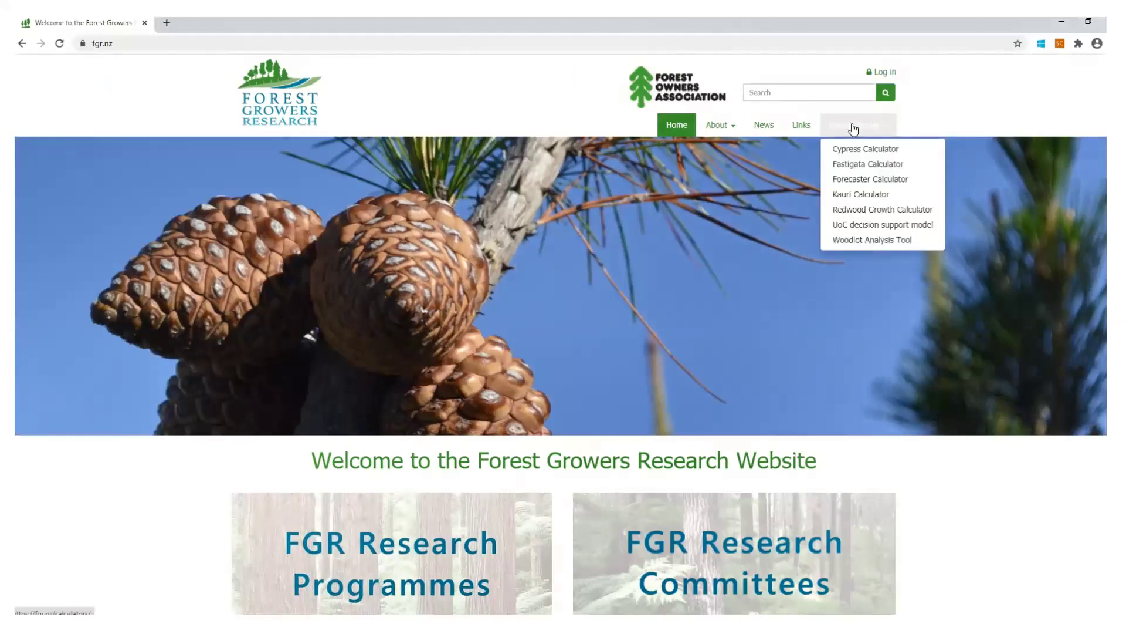
pyautogui.click(859, 180)
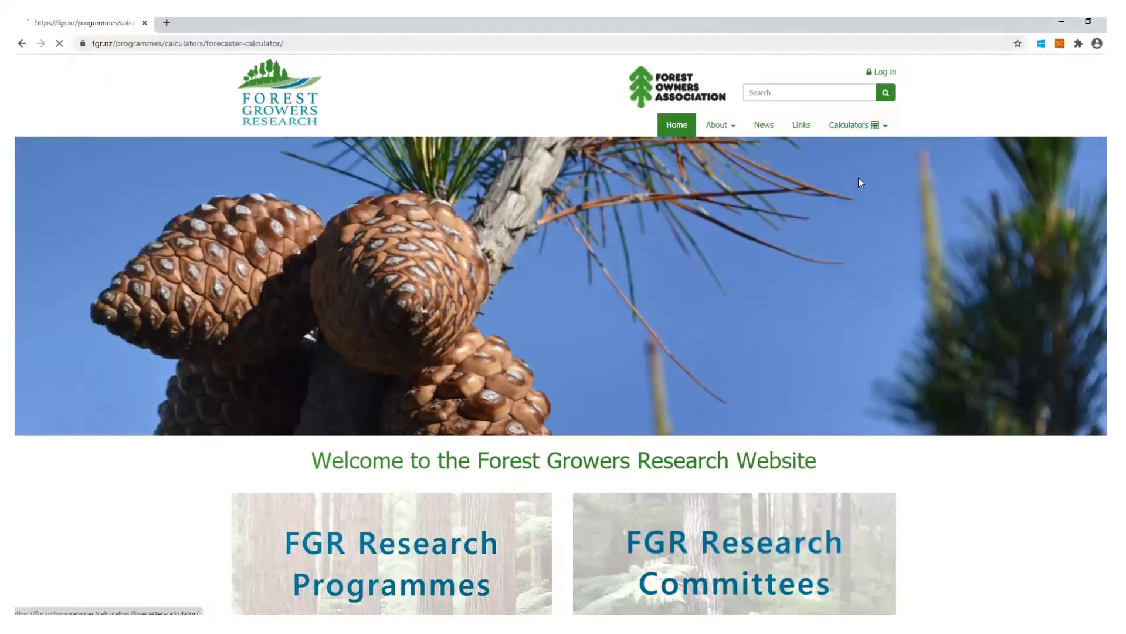
pyautogui.scroll(-1, 859, 183)
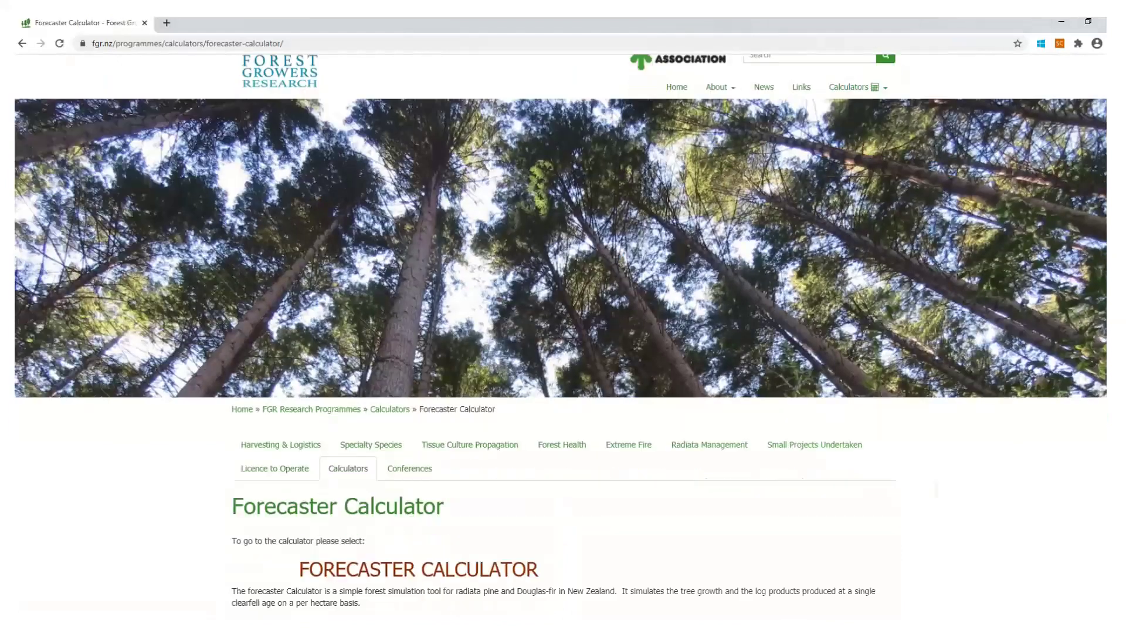
pyautogui.scroll(-3, 453, 445)
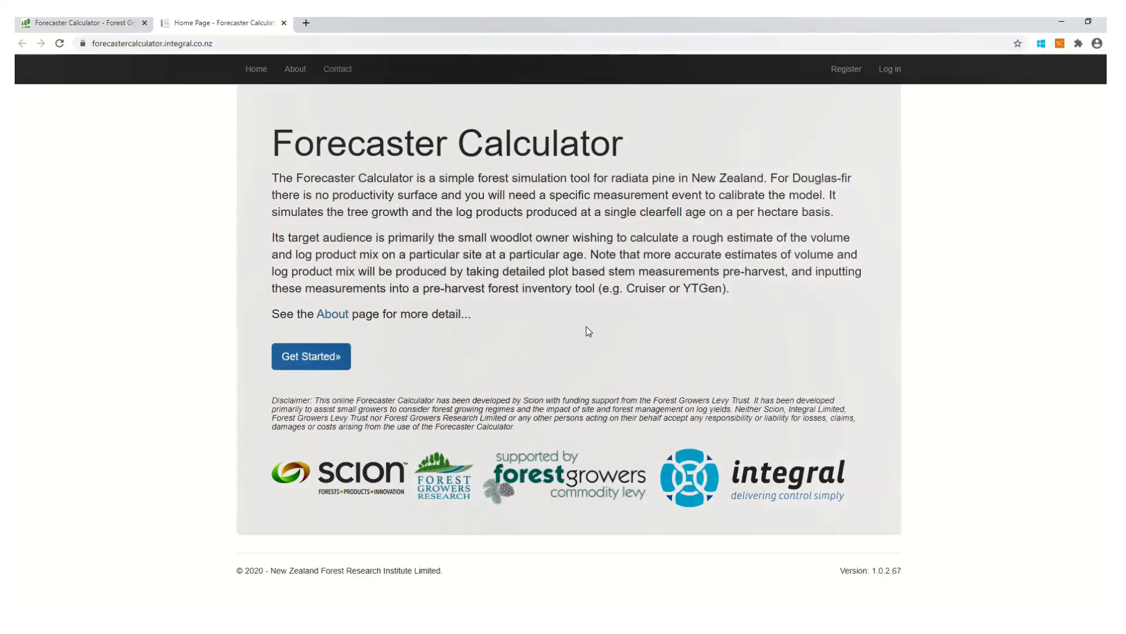
# Look over the Register page's new-account form, then go to the Log in page
pyautogui.click(844, 70)
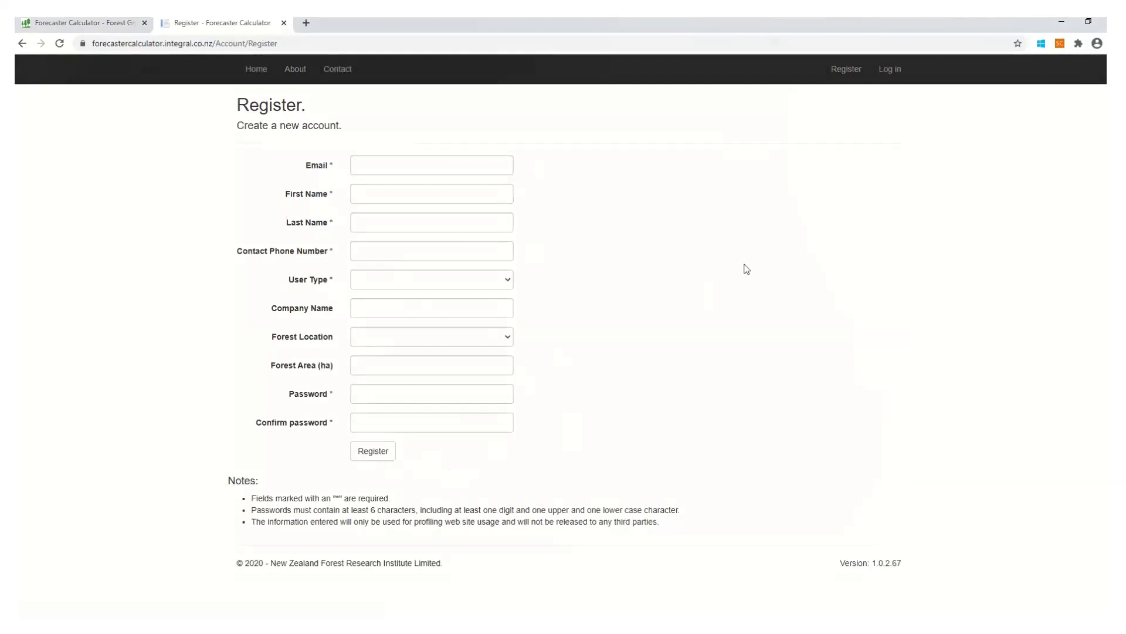
pyautogui.click(888, 71)
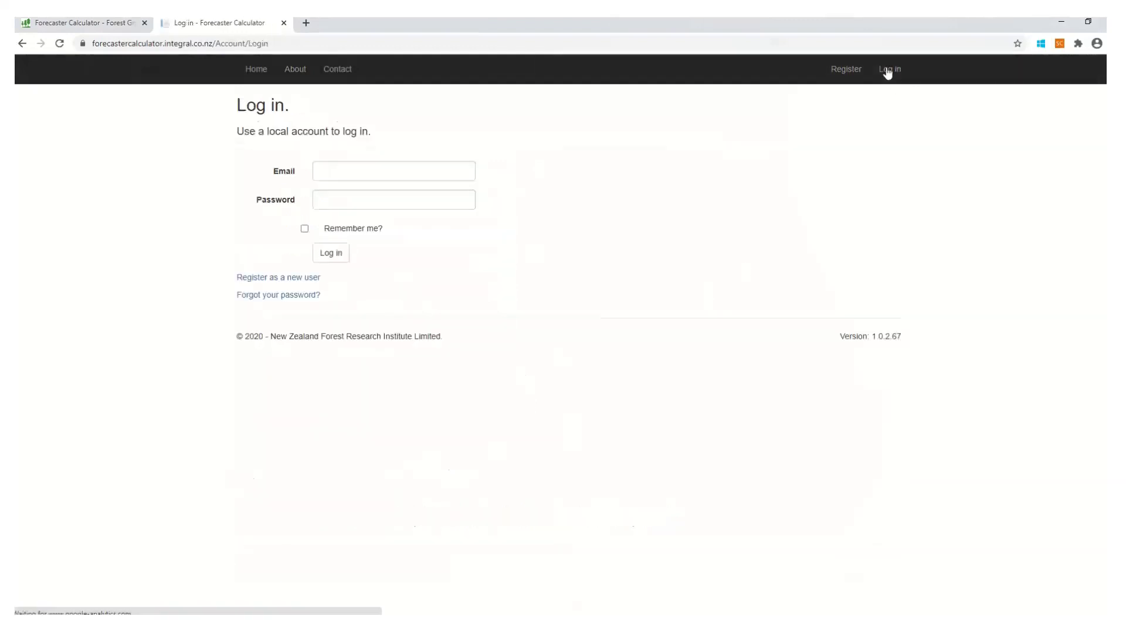
pyautogui.click(294, 300)
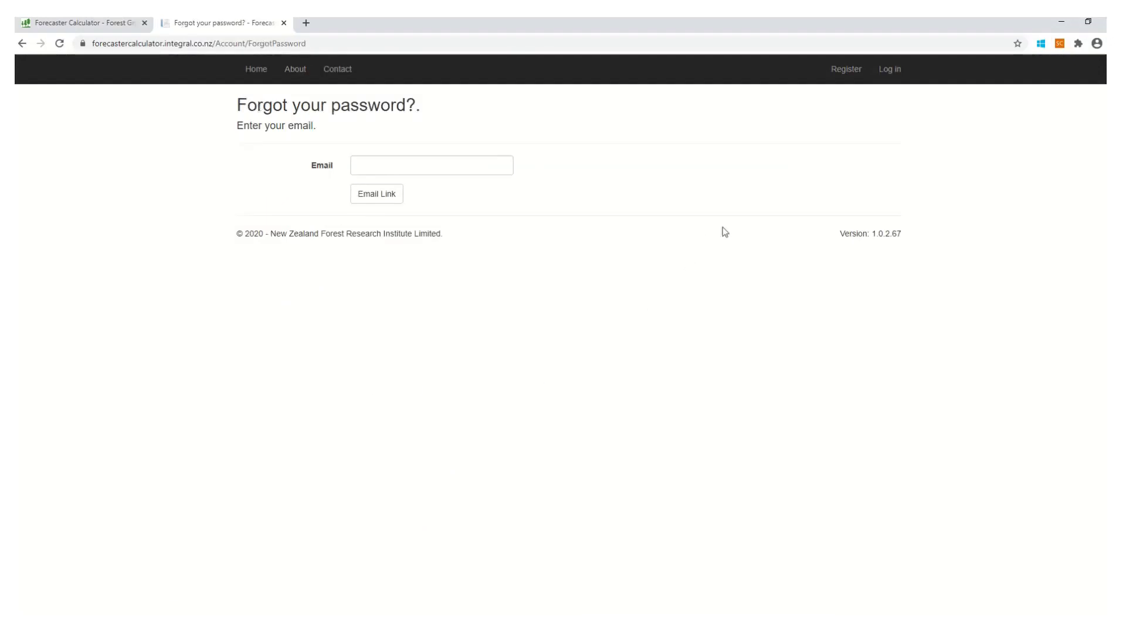
pyautogui.click(896, 72)
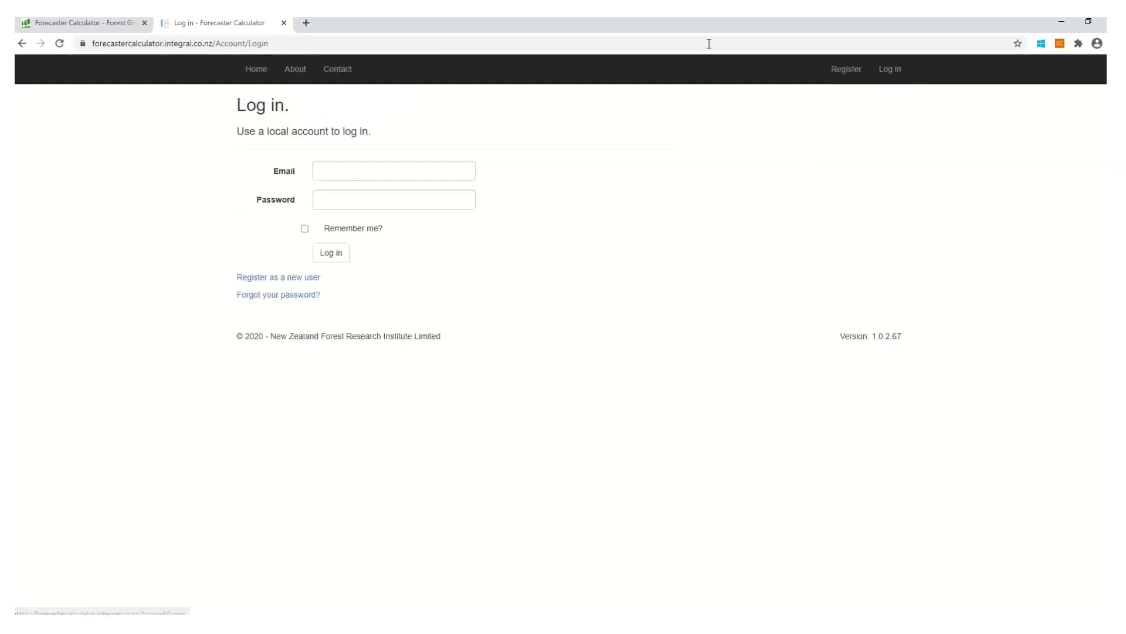
# Log in with the saved e-mail address and the account password
pyautogui.click(327, 174)
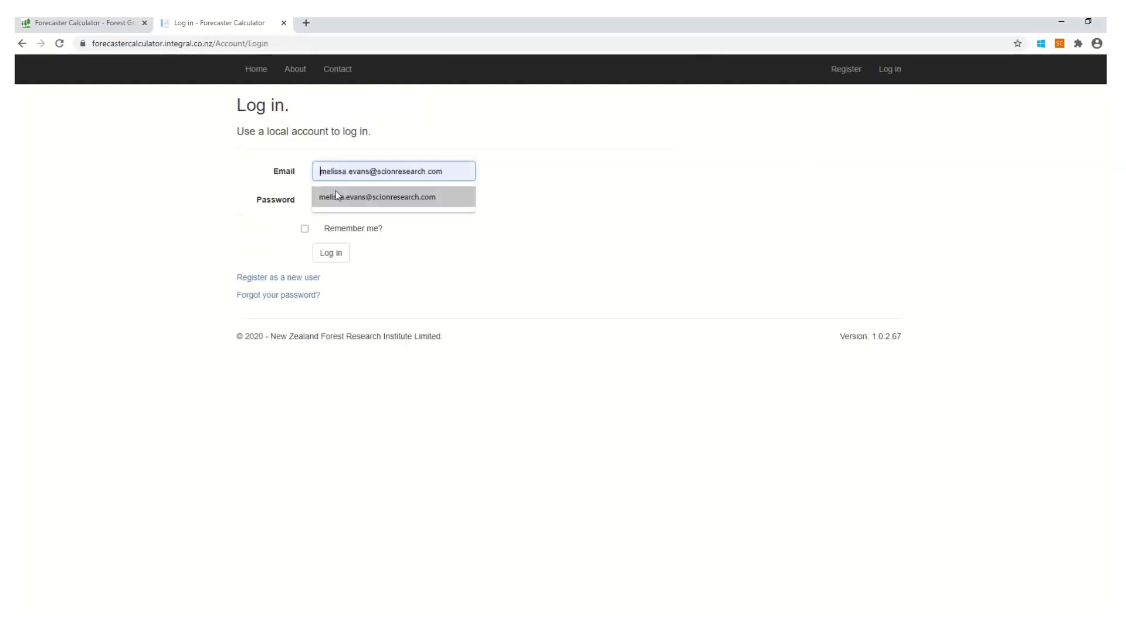
pyautogui.click(336, 197)
pyautogui.click(337, 192)
pyautogui.write('•••••••••••••')
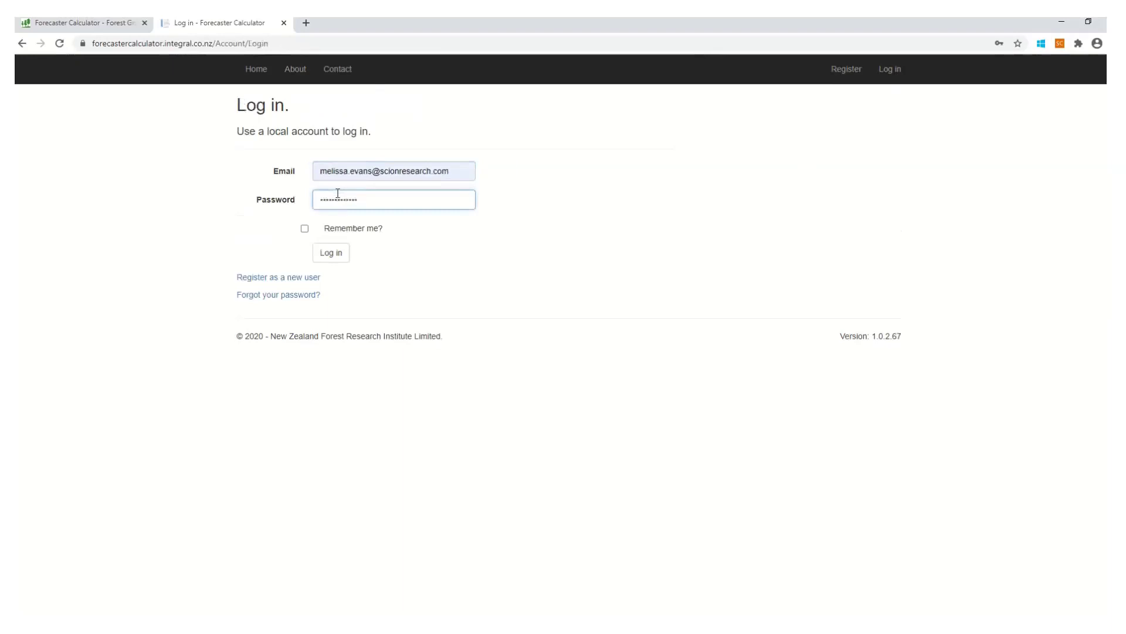
pyautogui.click(332, 253)
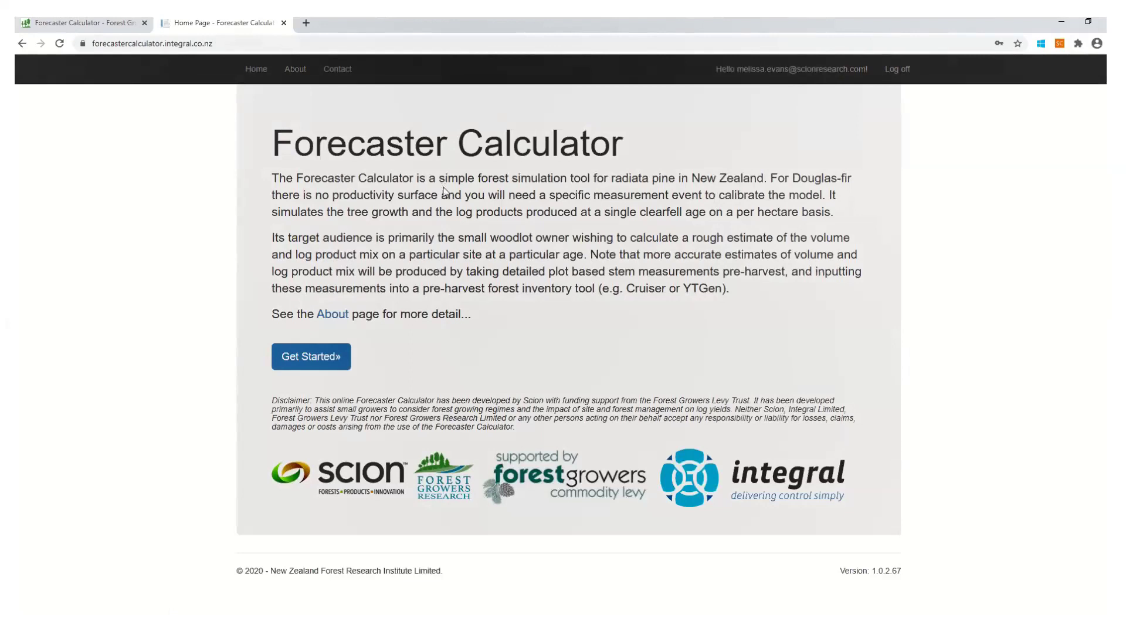
# Read the About page's Log Product Definitions section, then open the Contact page
pyautogui.click(296, 71)
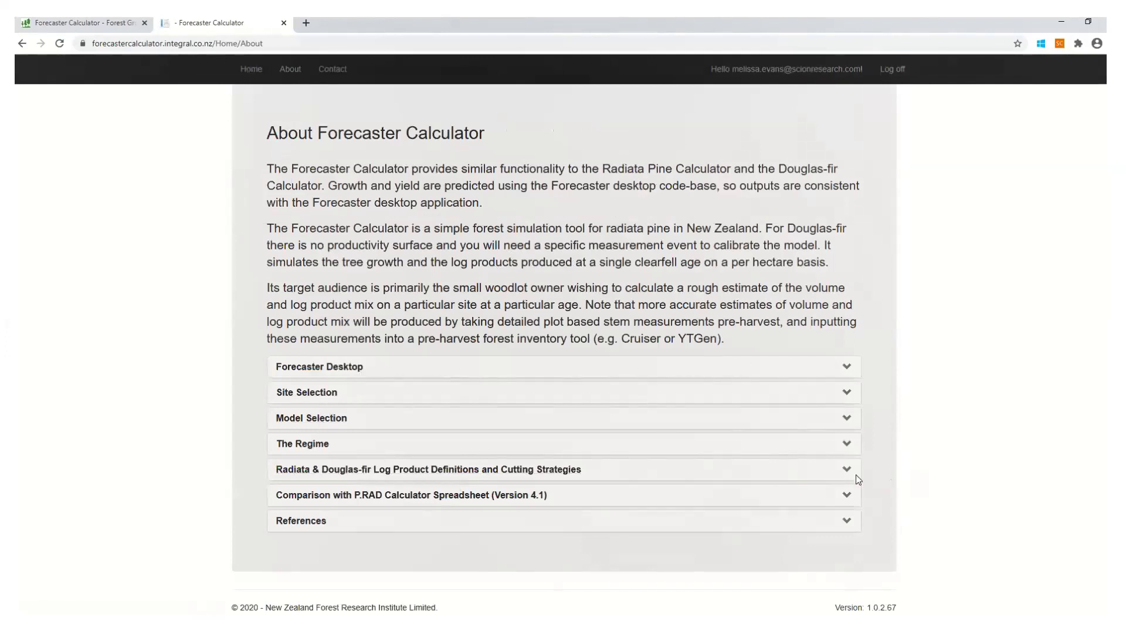
pyautogui.click(564, 475)
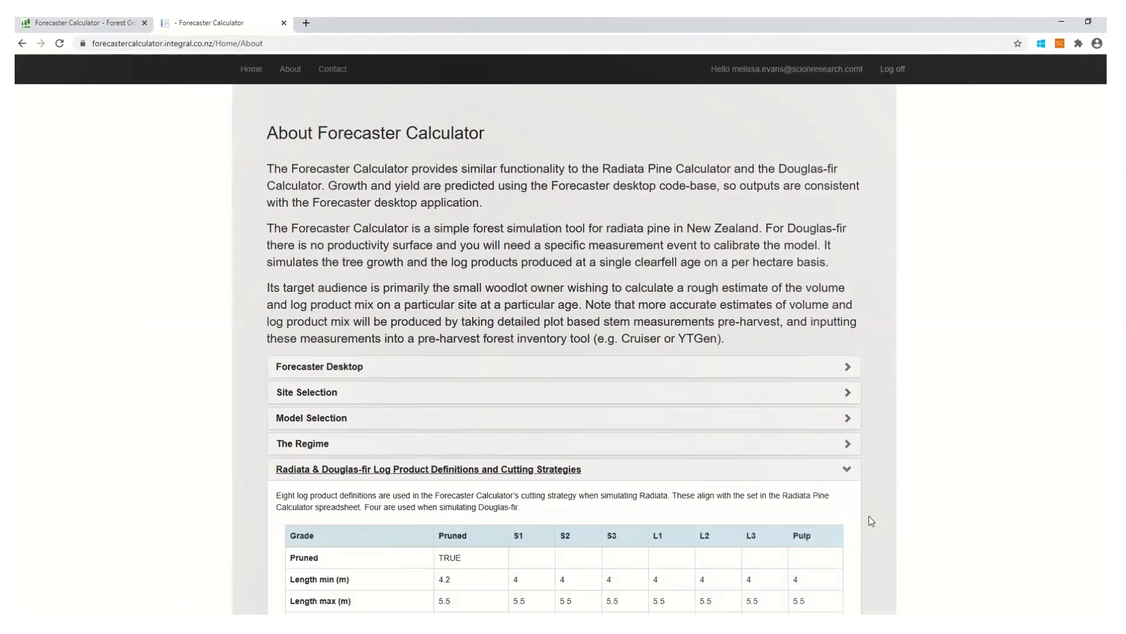
pyautogui.scroll(-3, 868, 520)
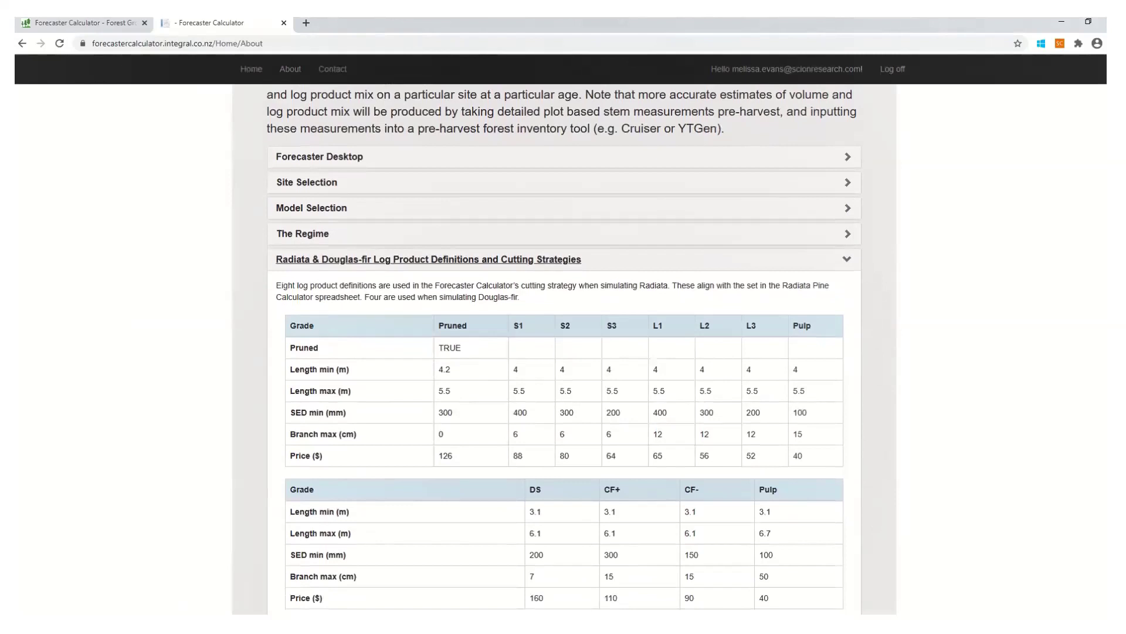
pyautogui.scroll(-1, 878, 379)
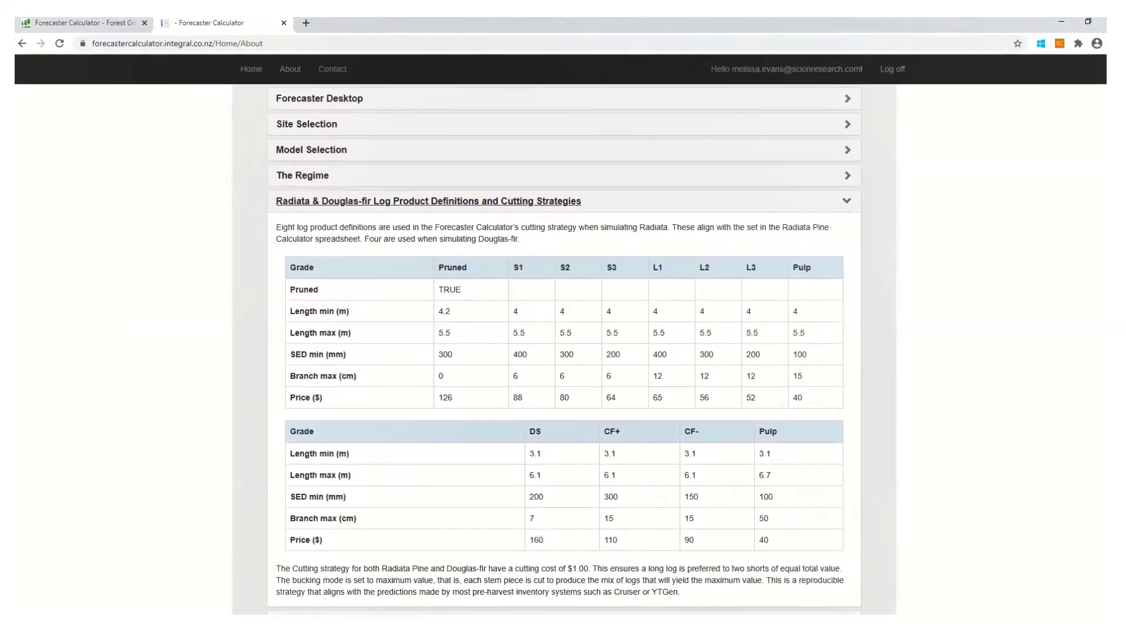
pyautogui.scroll(1, 878, 379)
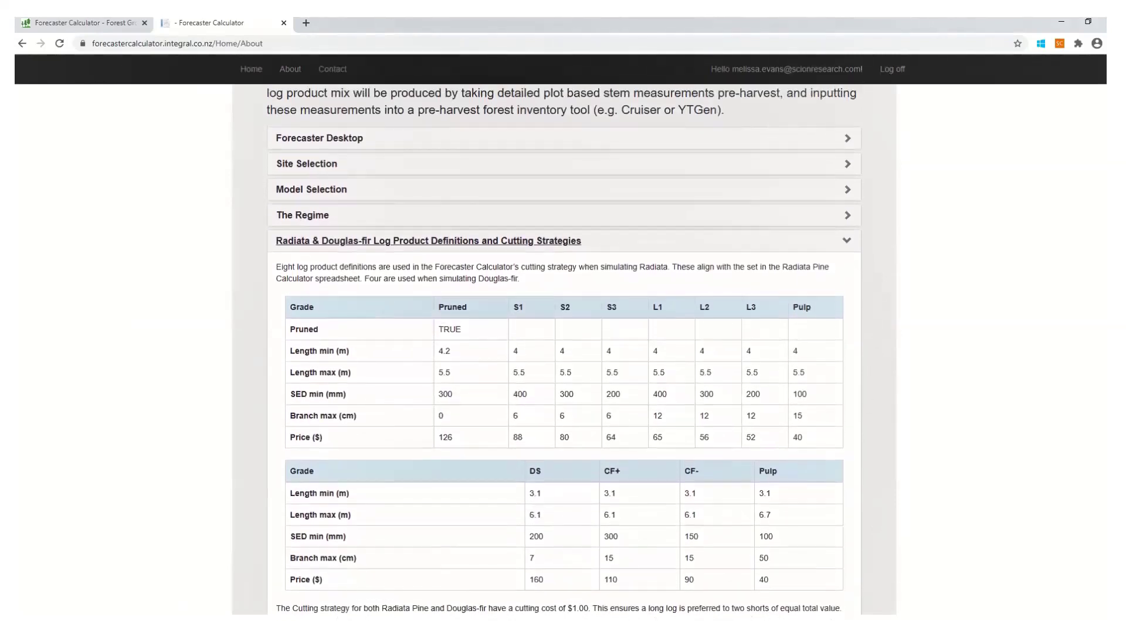
pyautogui.scroll(-1, 869, 441)
pyautogui.scroll(3, 870, 441)
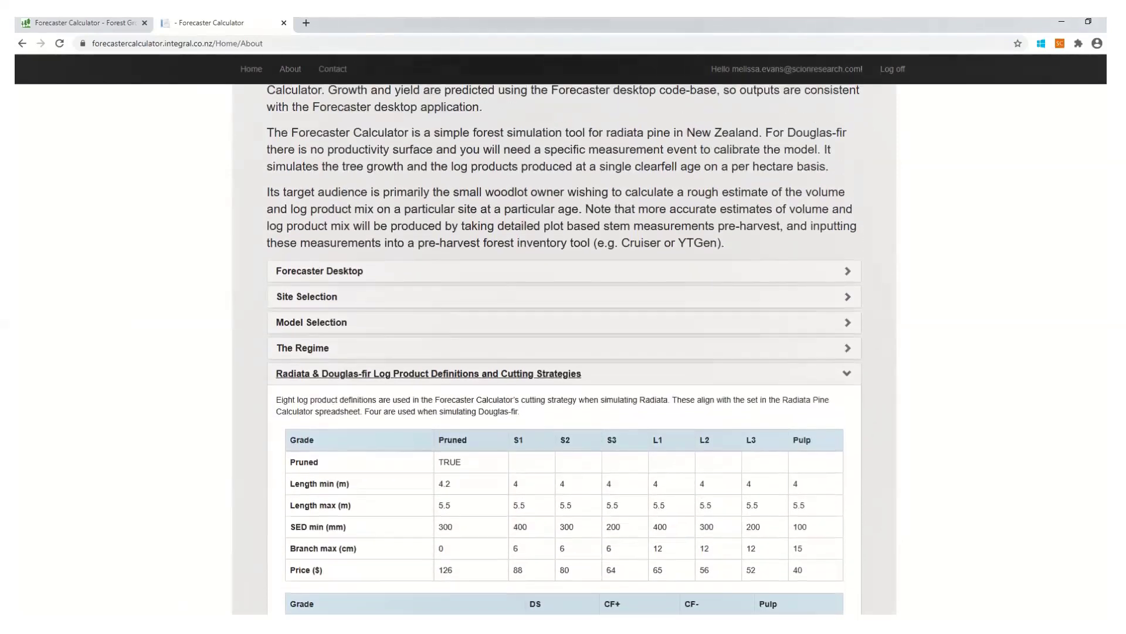
pyautogui.scroll(-2, 870, 441)
pyautogui.scroll(4, 870, 441)
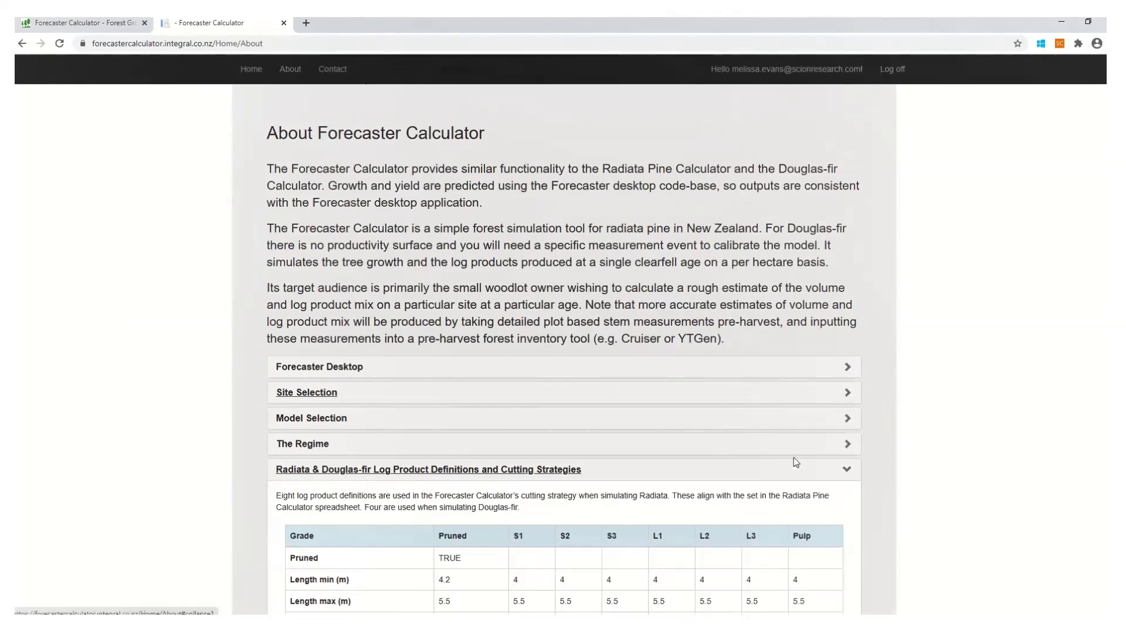
pyautogui.click(845, 471)
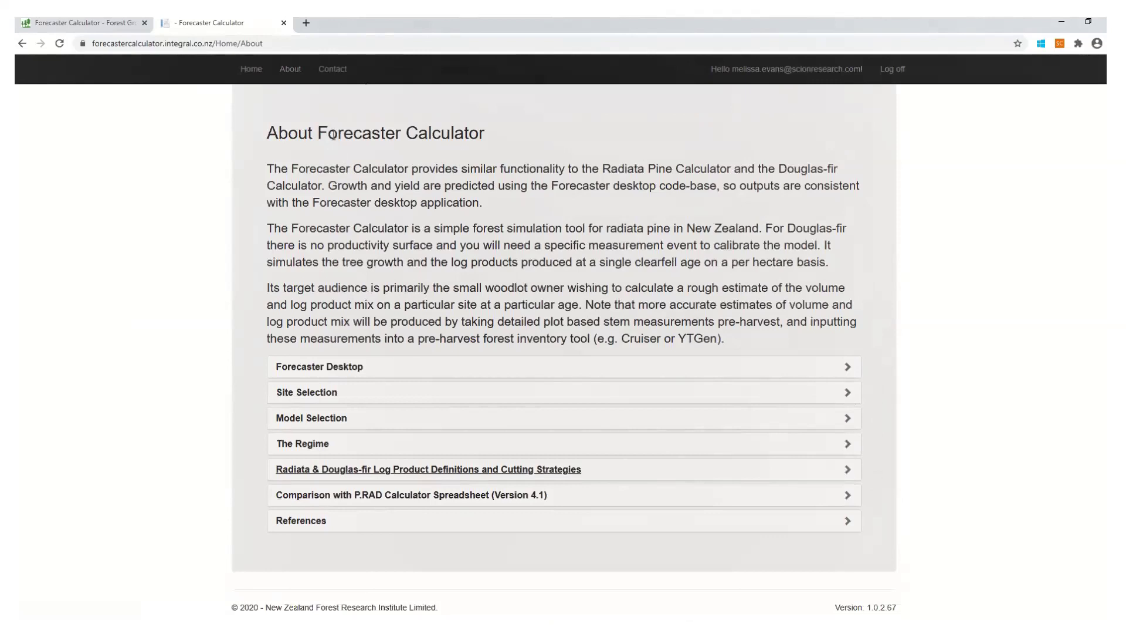
pyautogui.click(331, 72)
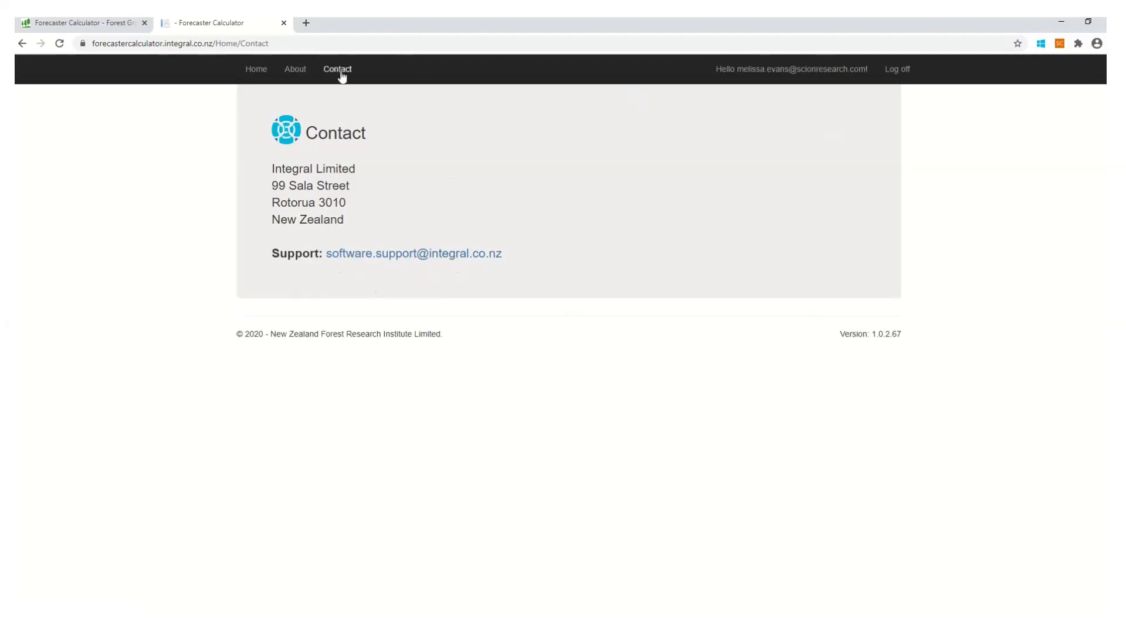
# Return to the home page and choose Get Started to open the Simulate page
pyautogui.click(257, 71)
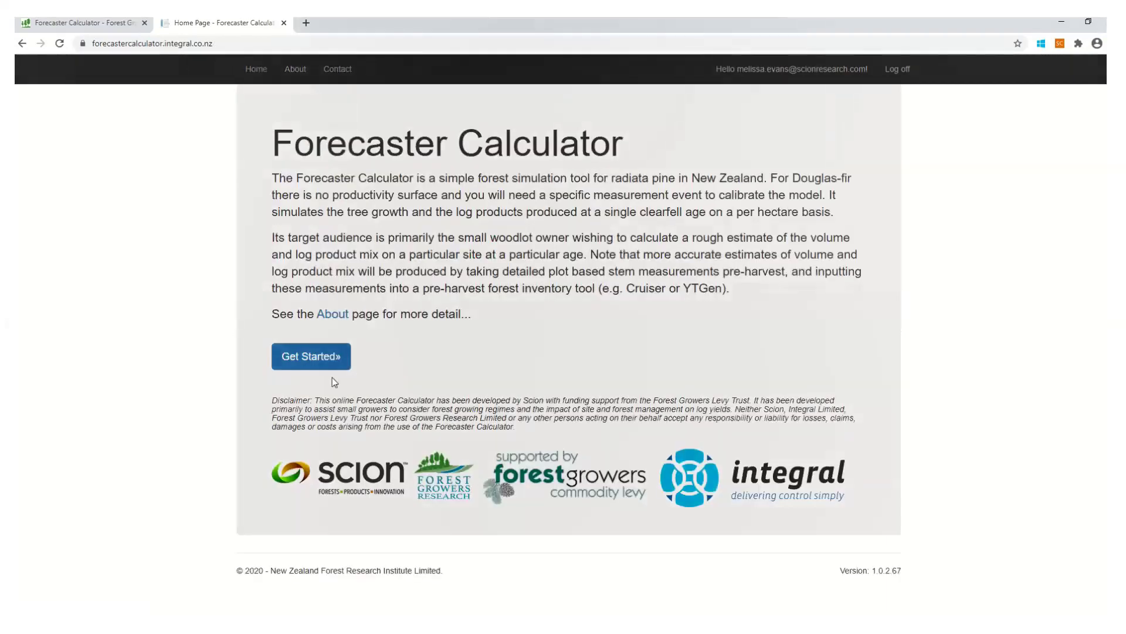
pyautogui.click(322, 359)
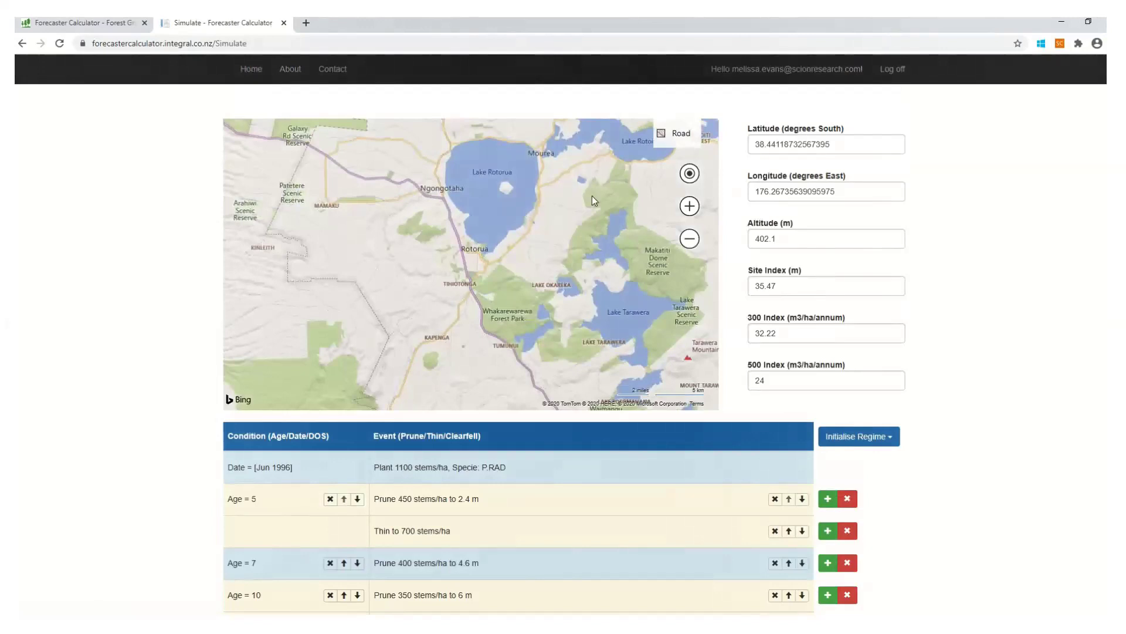
# Switch the site map to Aerial imagery and centre it on the current location
pyautogui.click(678, 134)
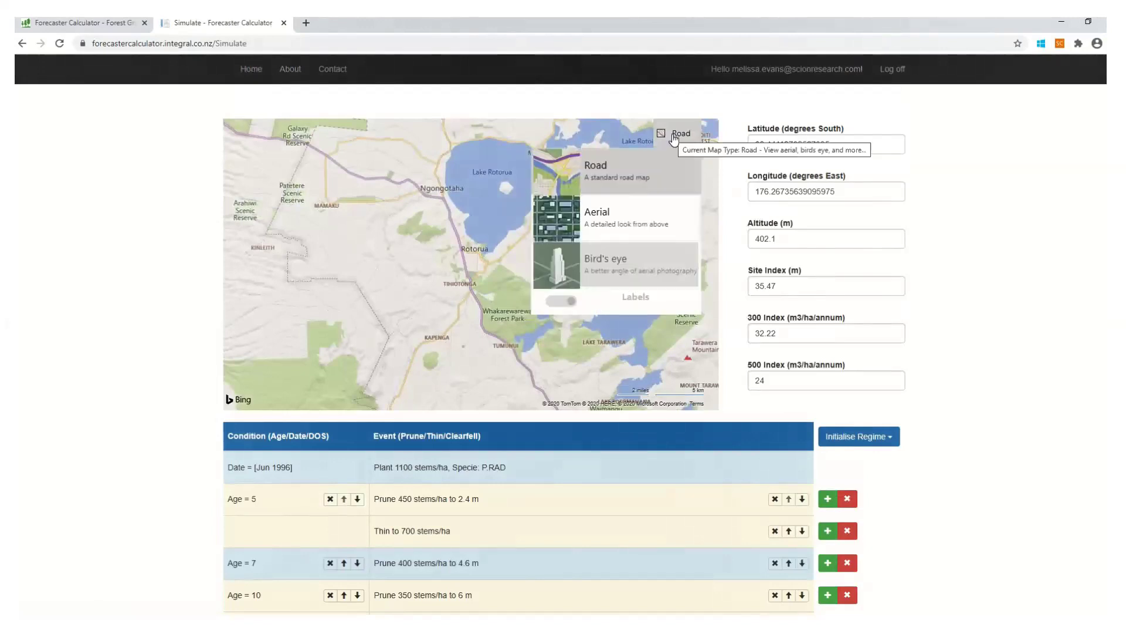
pyautogui.click(563, 219)
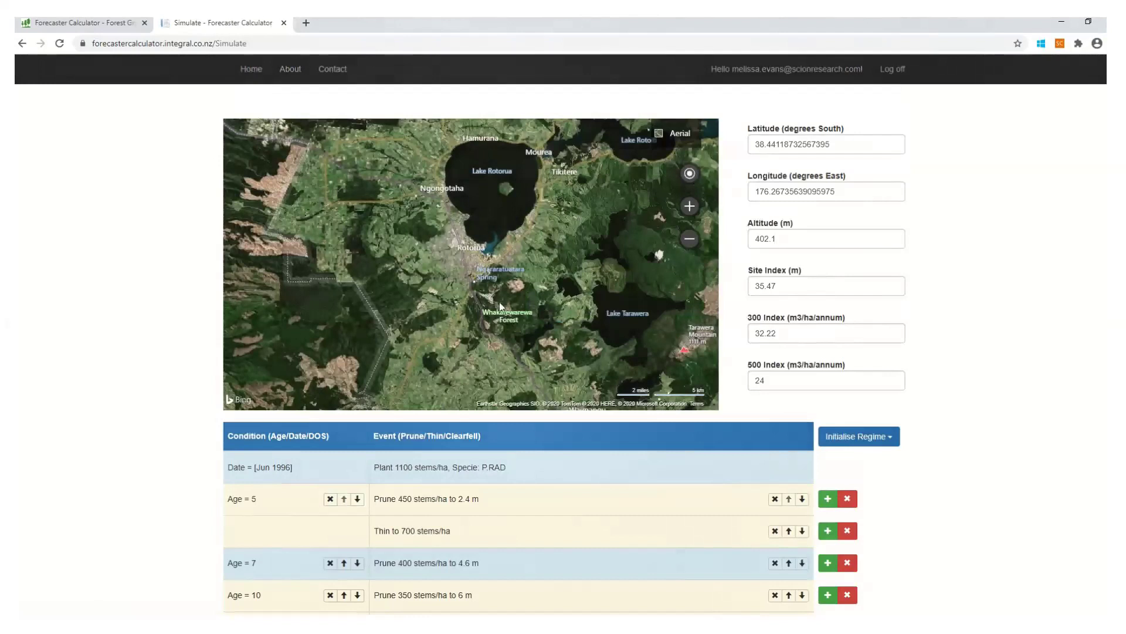
pyautogui.click(689, 176)
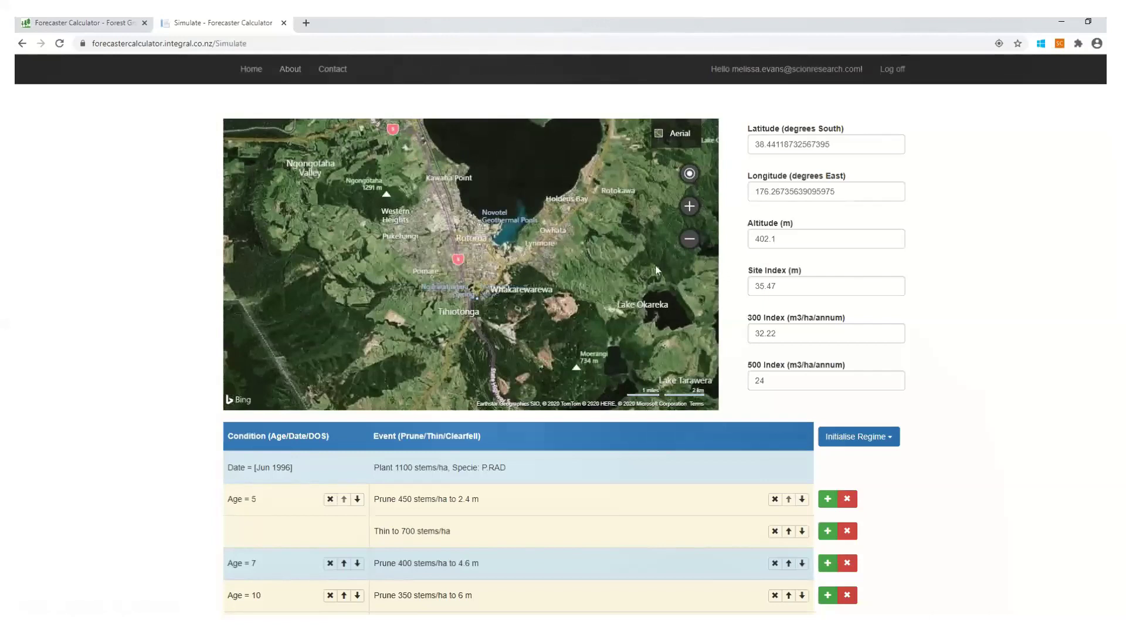
# Zoom the aerial map in on central Rotorua, then back out to show the whole town
pyautogui.click(690, 210)
pyautogui.click(689, 206)
pyautogui.click(689, 207)
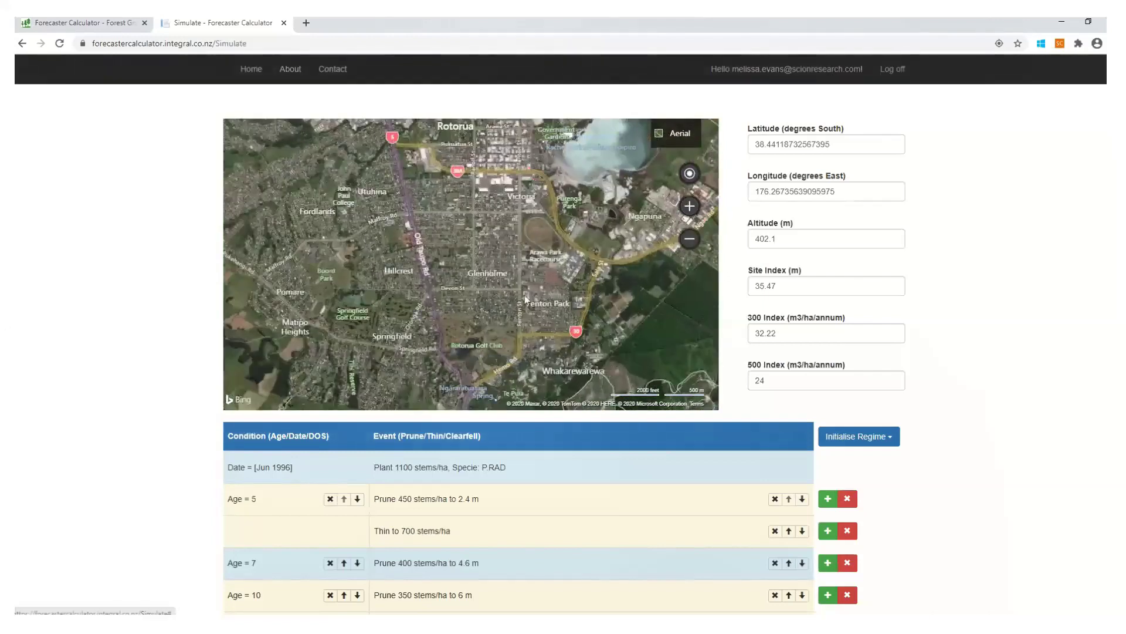
pyautogui.click(690, 208)
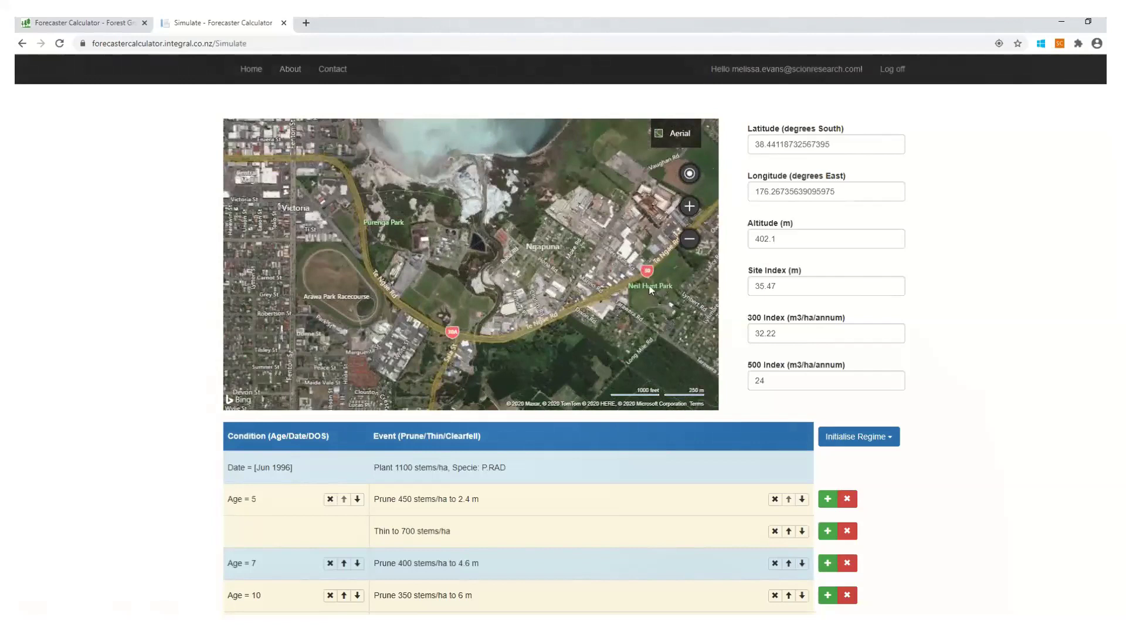
pyautogui.click(690, 238)
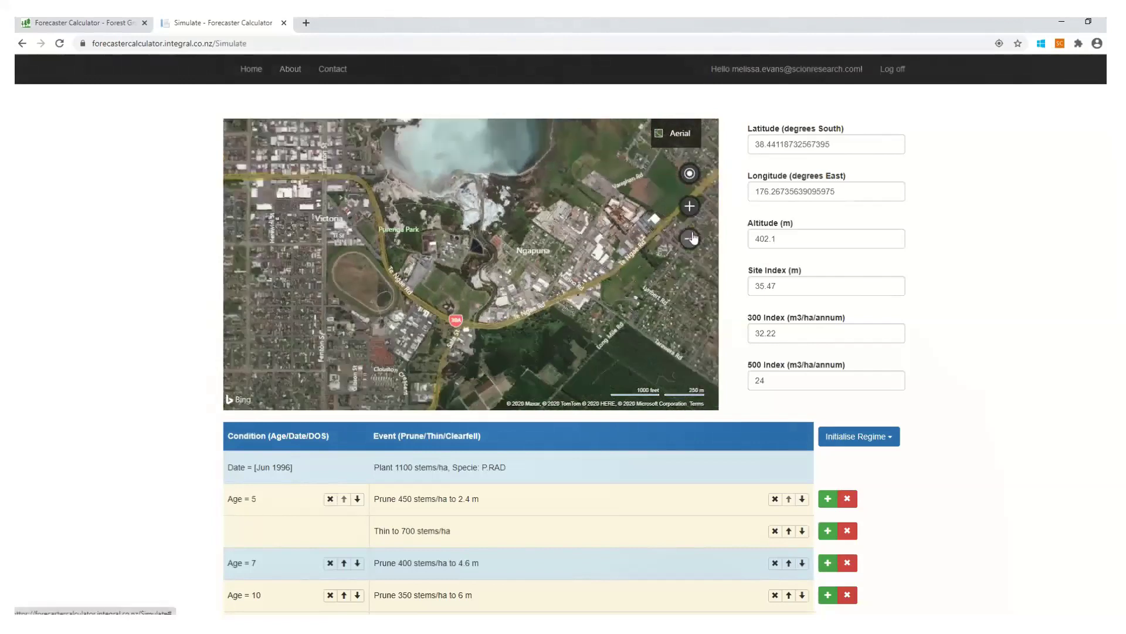
pyautogui.click(691, 238)
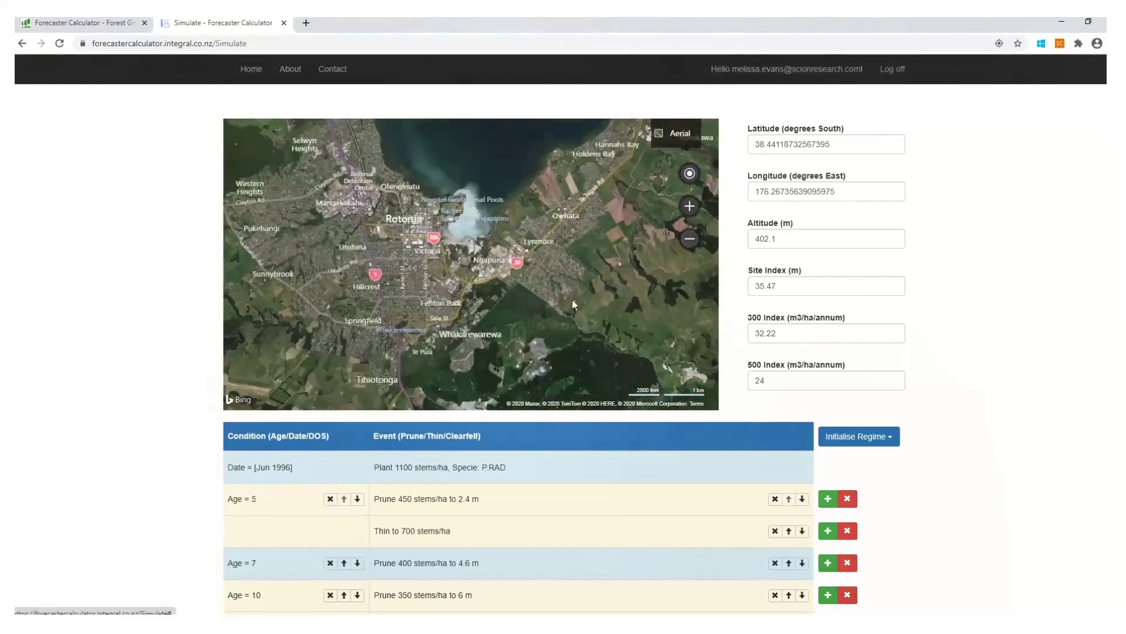
# Pan south past Ngakuru toward Ohakuri and Reporoa, then zoom in on the forest
pyautogui.moveTo(564, 323); pyautogui.dragTo(635, 135)
pyautogui.moveTo(413, 344); pyautogui.dragTo(403, 312)
pyautogui.moveTo(528, 176); pyautogui.dragTo(581, 330)
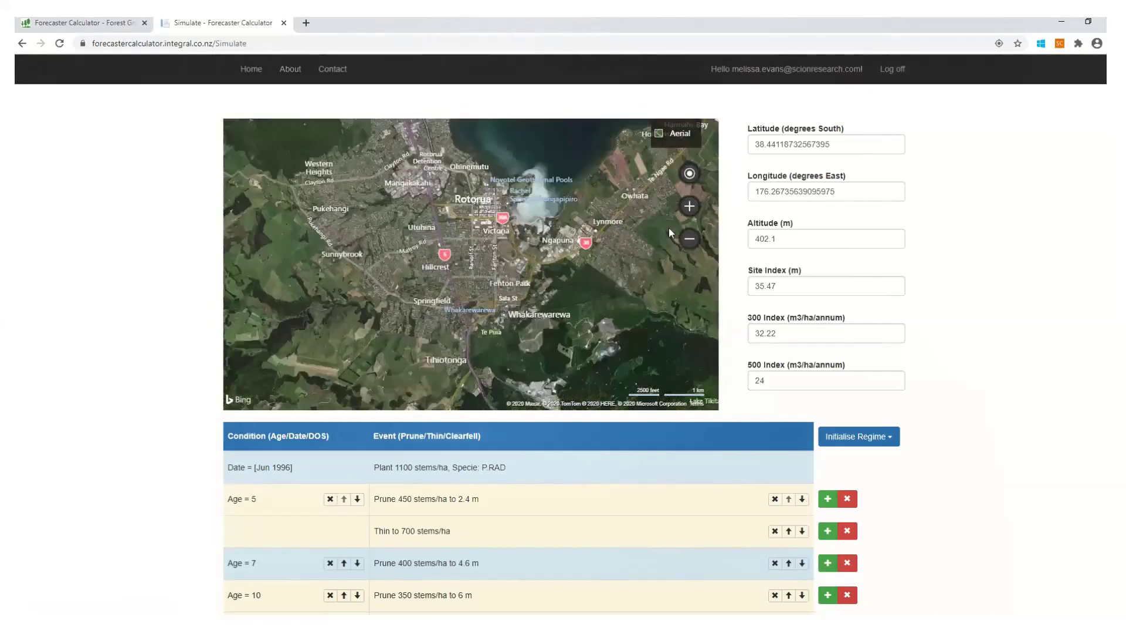
pyautogui.scroll(-1, 669, 231)
pyautogui.moveTo(445, 305); pyautogui.dragTo(510, 126)
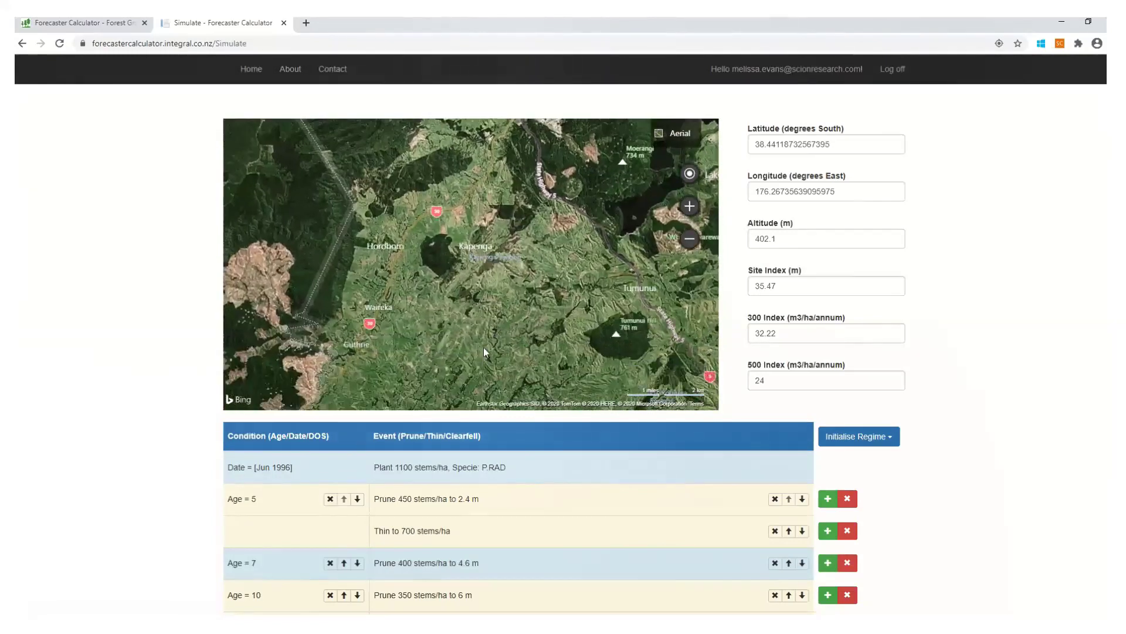
pyautogui.moveTo(501, 285); pyautogui.dragTo(441, 122)
pyautogui.moveTo(482, 309); pyautogui.dragTo(488, 231)
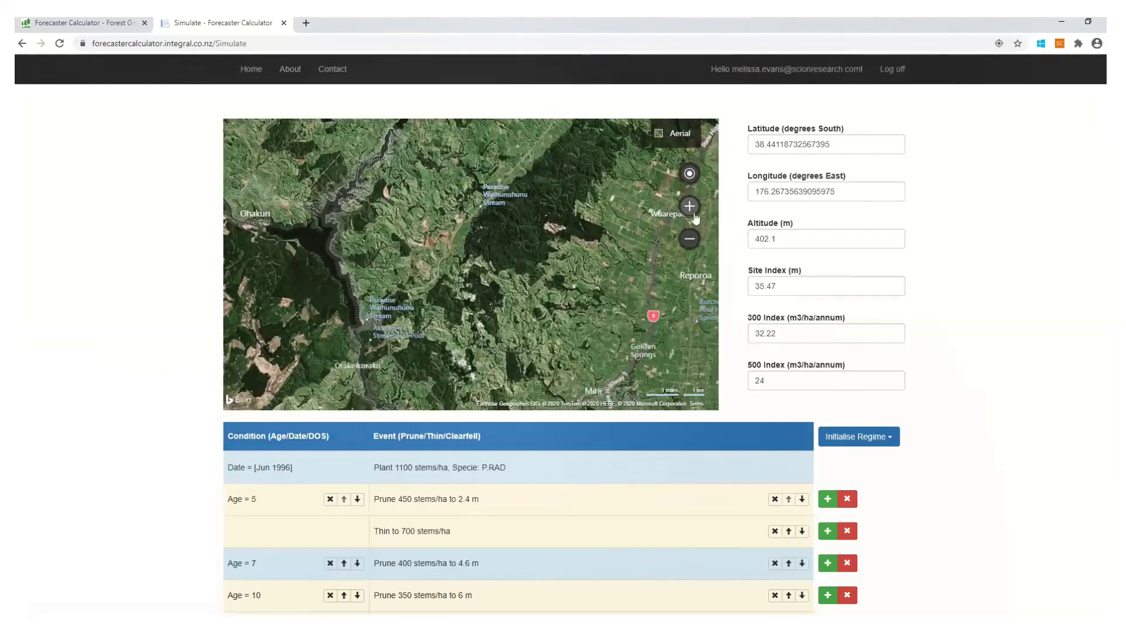
pyautogui.click(693, 215)
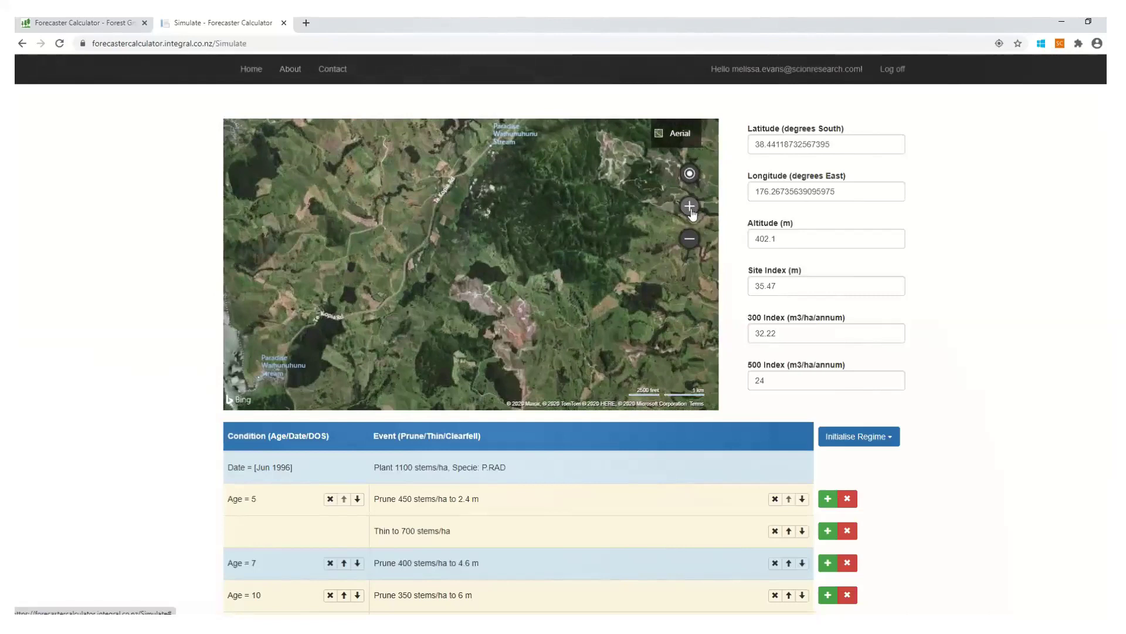
# Zoom the aerial map one level closer on the dark forest block
pyautogui.click(692, 214)
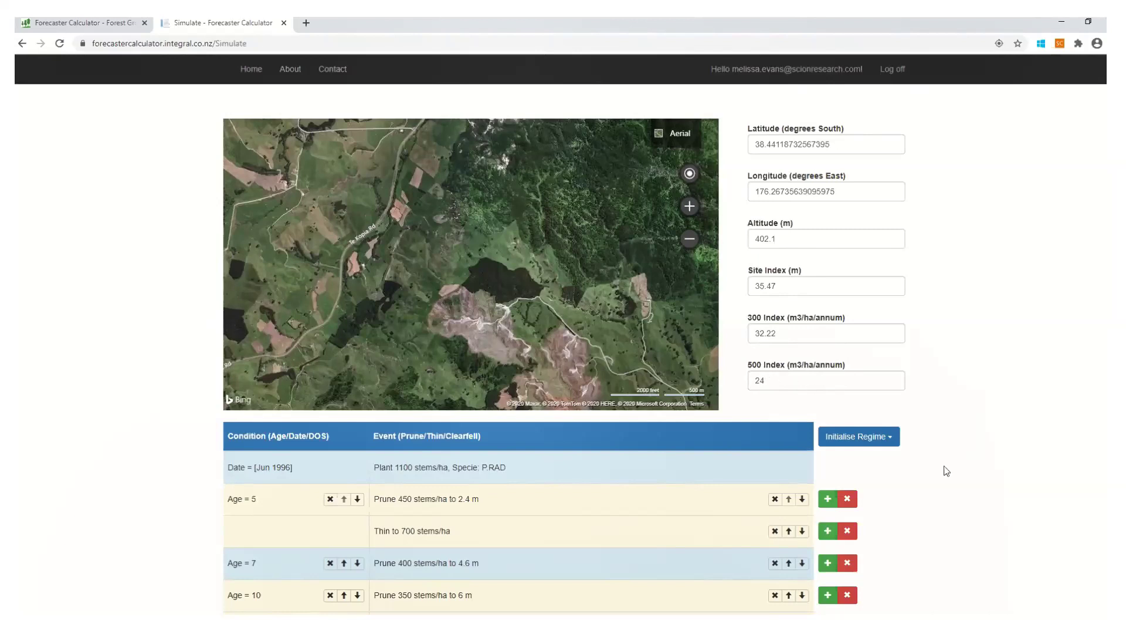
# Place the site pin inside the dark forest block, giving altitude 613.8 m and Site Index 30.2
pyautogui.click(486, 280)
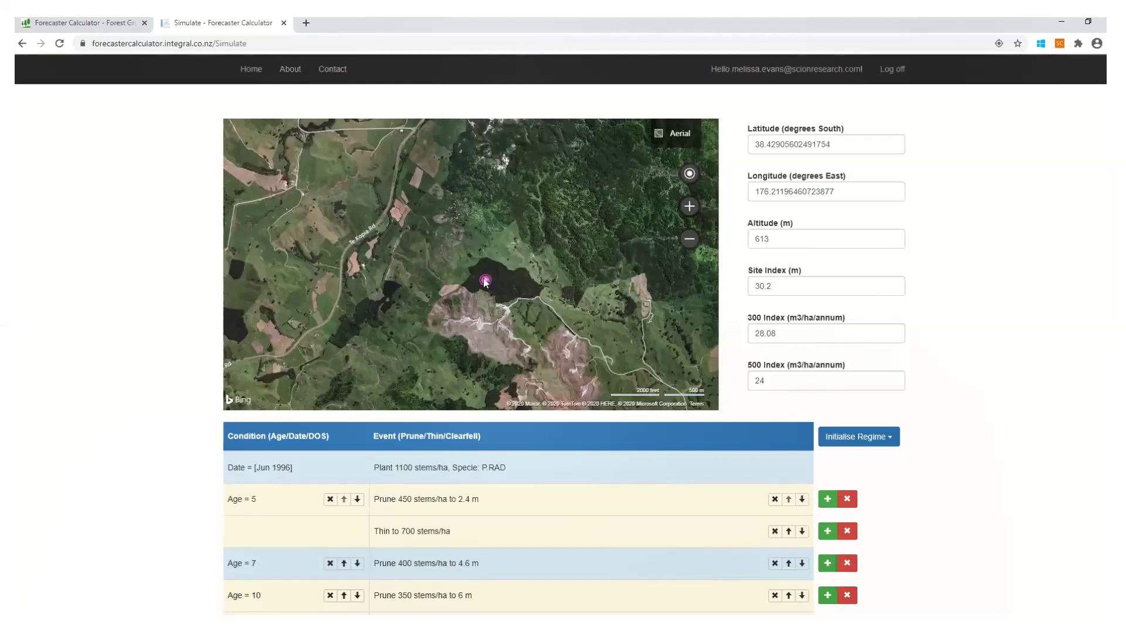
pyautogui.moveTo(485, 280)
pyautogui.mouseDown()
pyautogui.moveTo(473, 278)
pyautogui.moveTo(491, 269)
pyautogui.mouseUp()
pyautogui.click(494, 279)
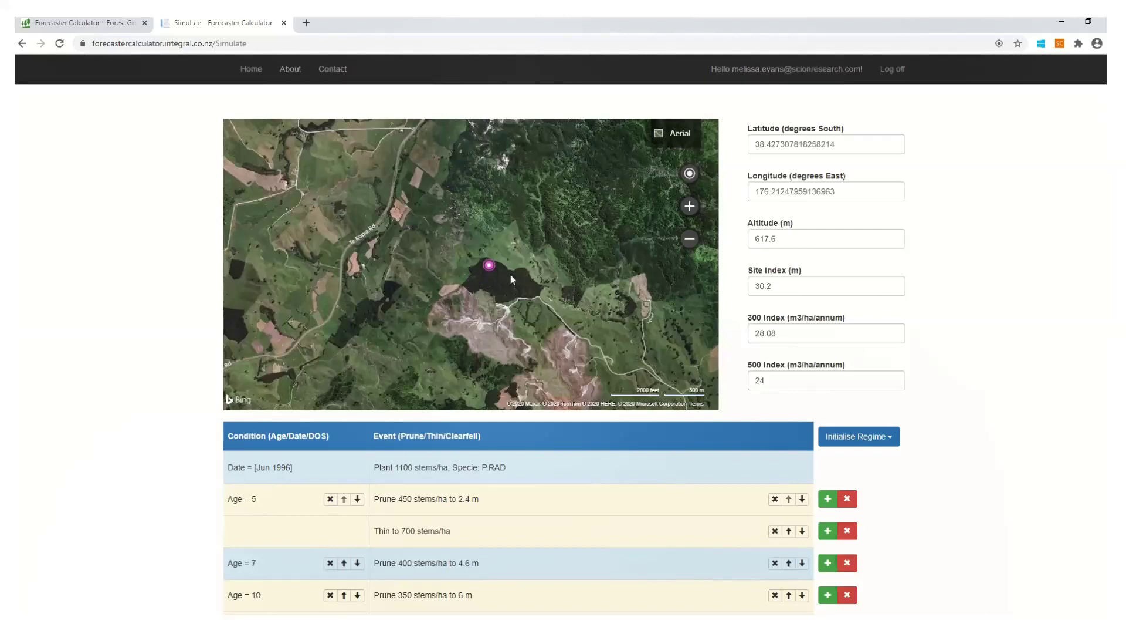
pyautogui.click(509, 292)
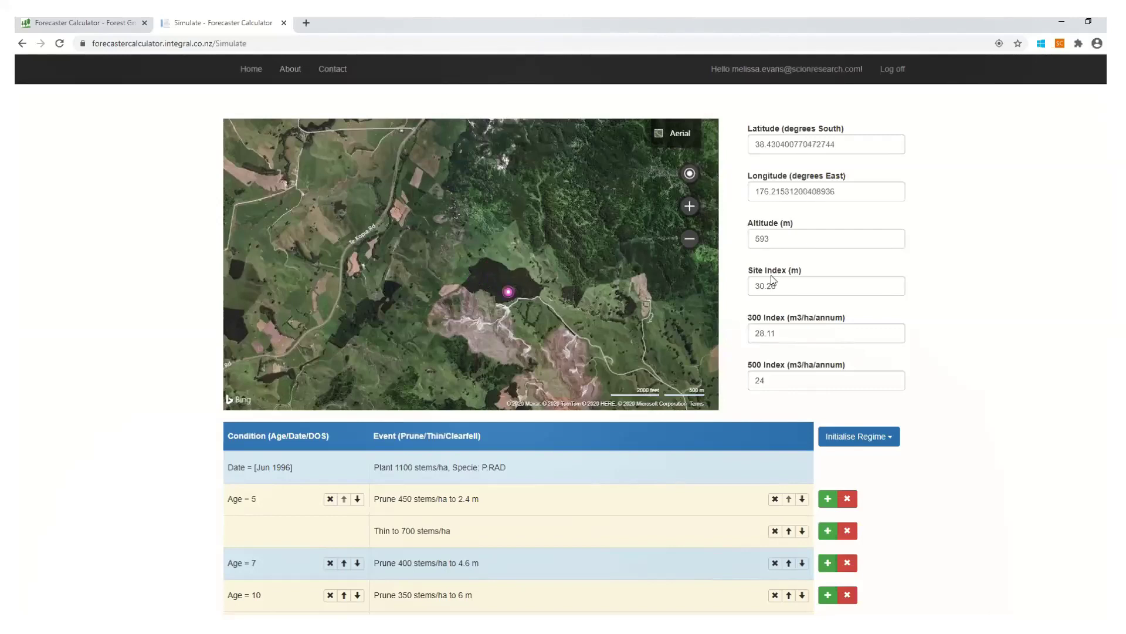
pyautogui.click(479, 283)
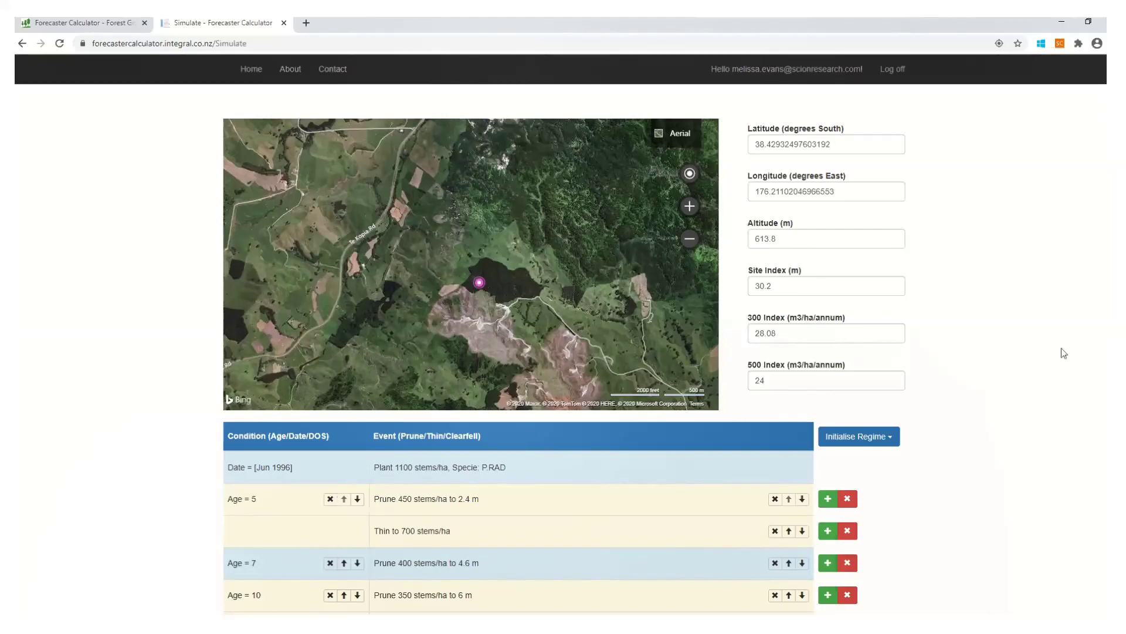
pyautogui.scroll(-2, 975, 426)
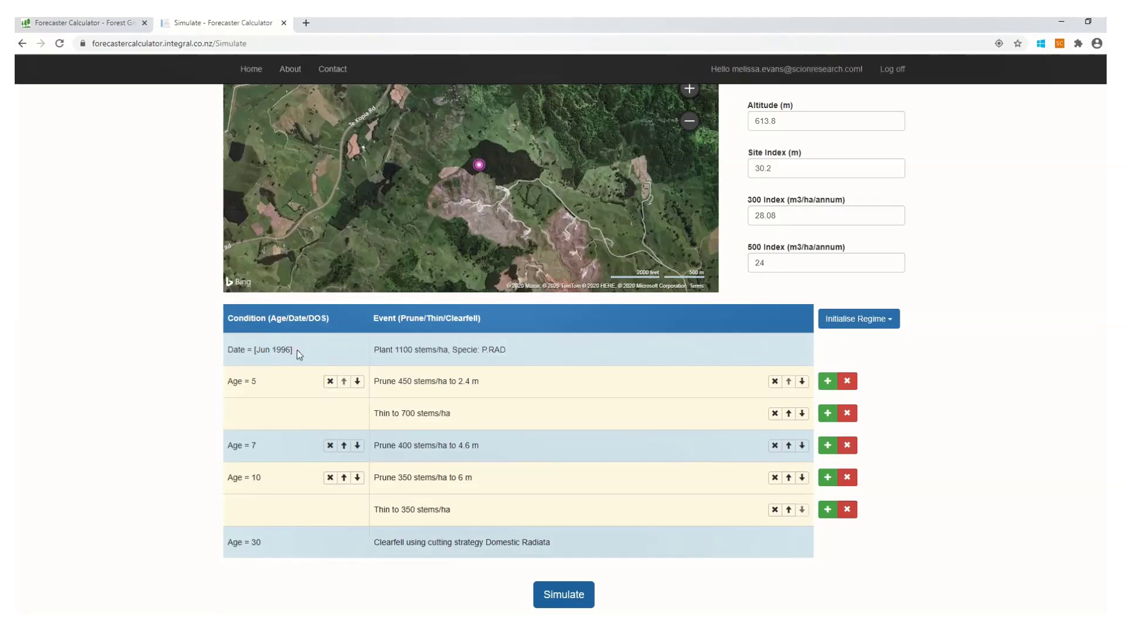
# Load the P.RAD 3 Prune, 2 Thin preset regime after briefly trying PSMEN 1 Thin
pyautogui.click(851, 322)
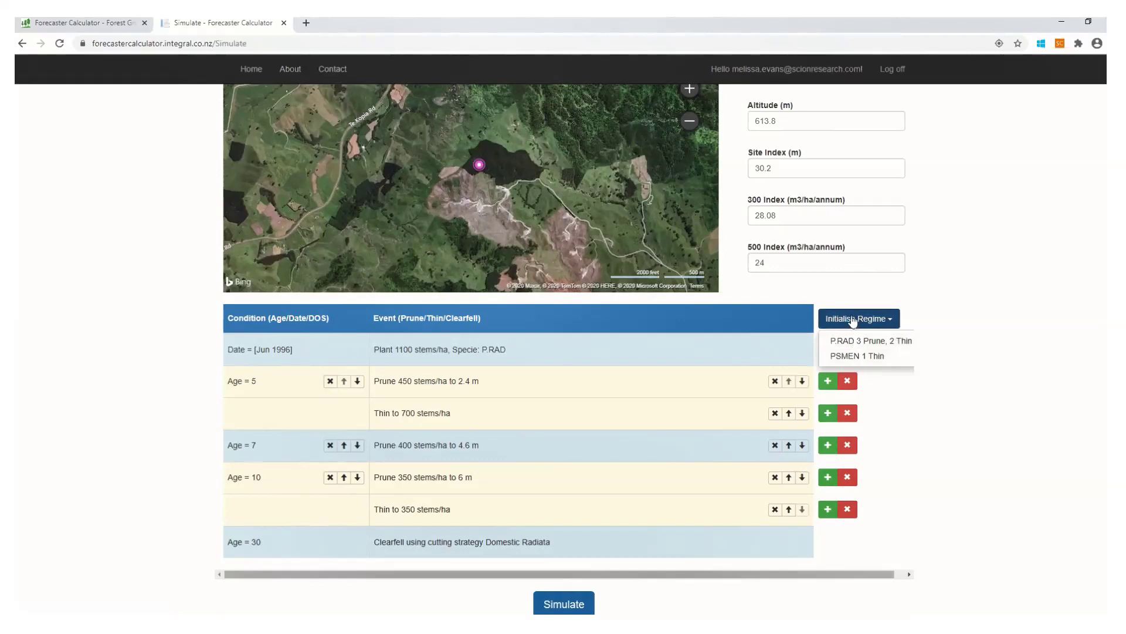
pyautogui.click(853, 321)
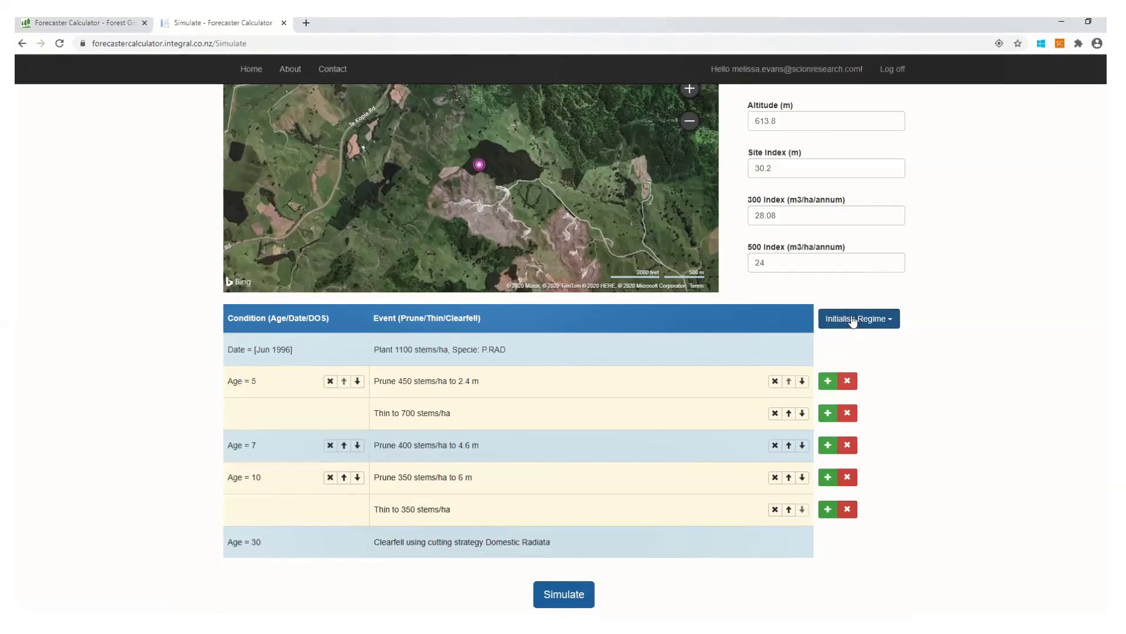
pyautogui.click(867, 321)
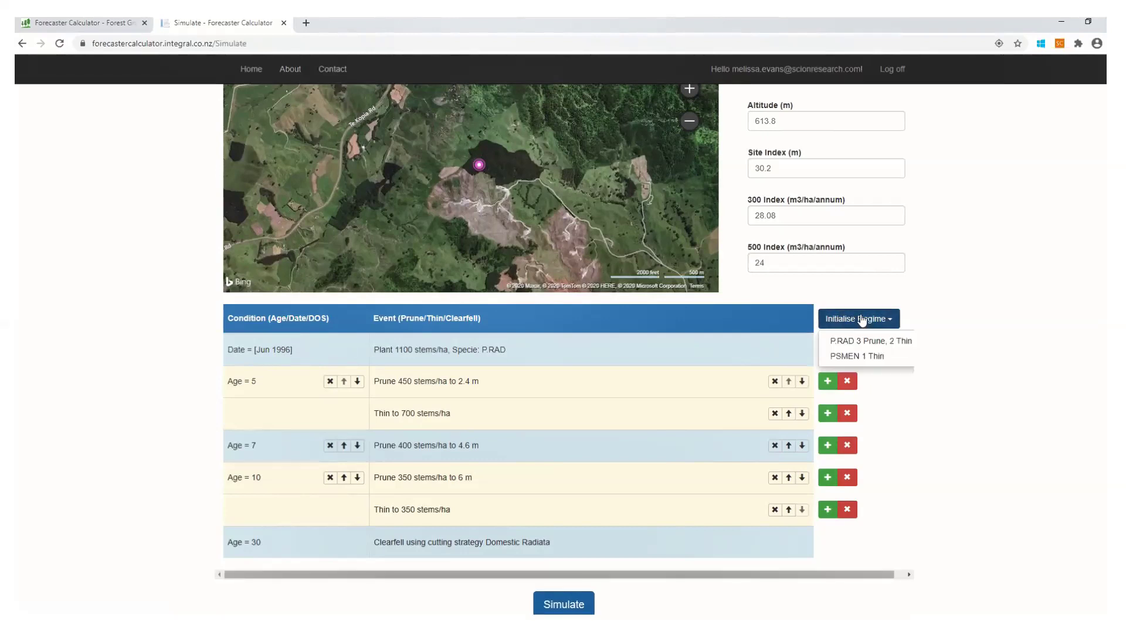
pyautogui.click(858, 358)
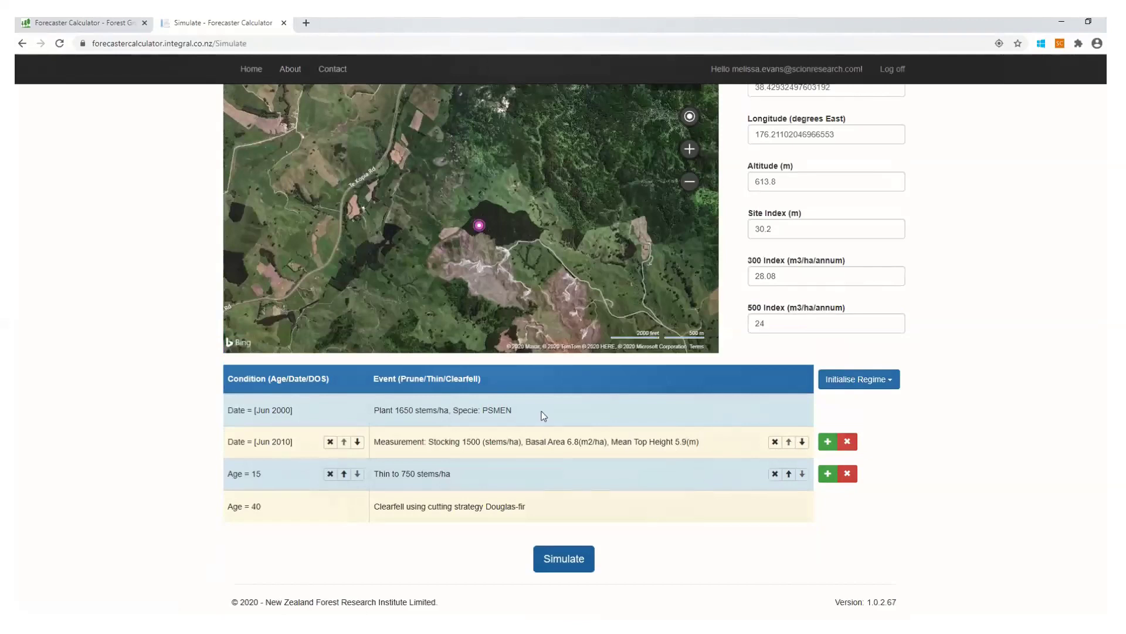
pyautogui.click(851, 380)
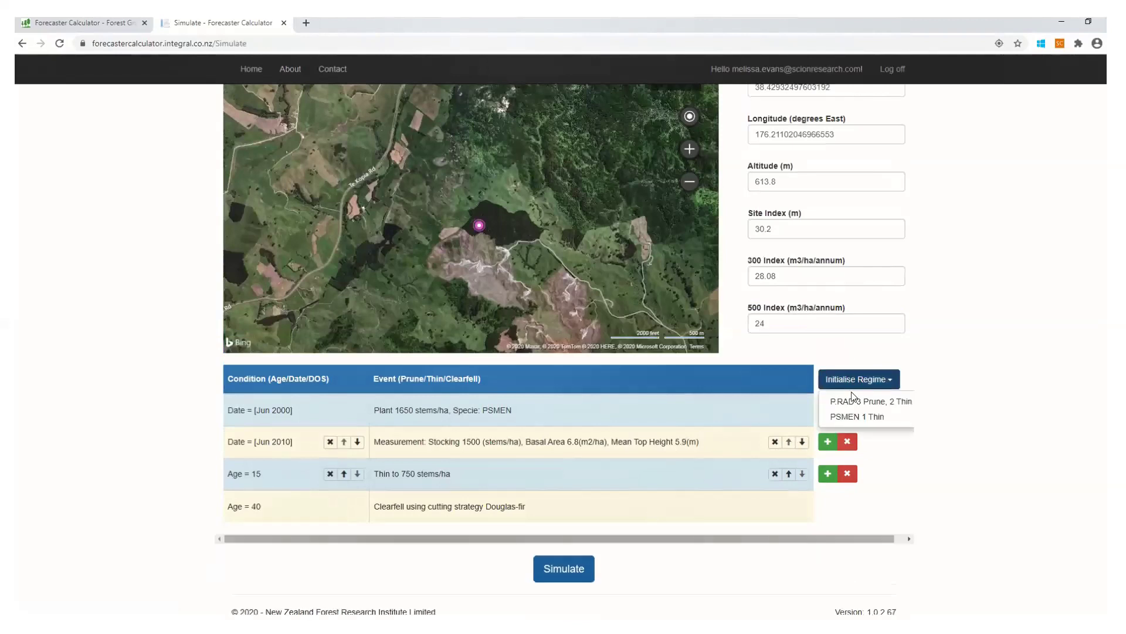
pyautogui.click(851, 401)
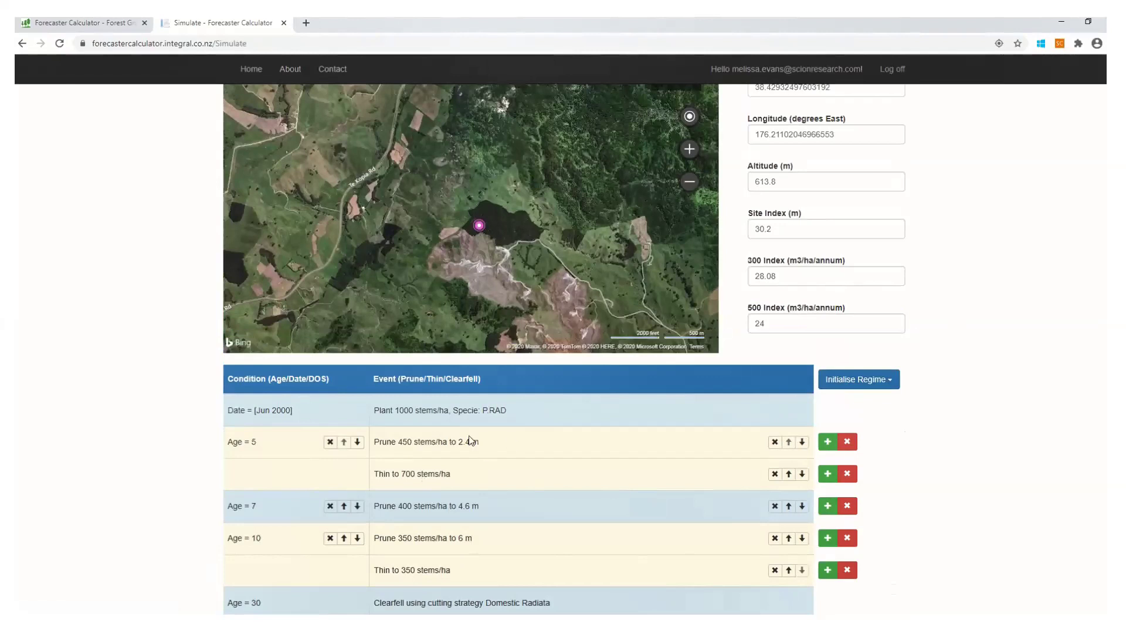
# Change the planting date's year so it reads June 1996
pyautogui.click(277, 410)
pyautogui.click(353, 410)
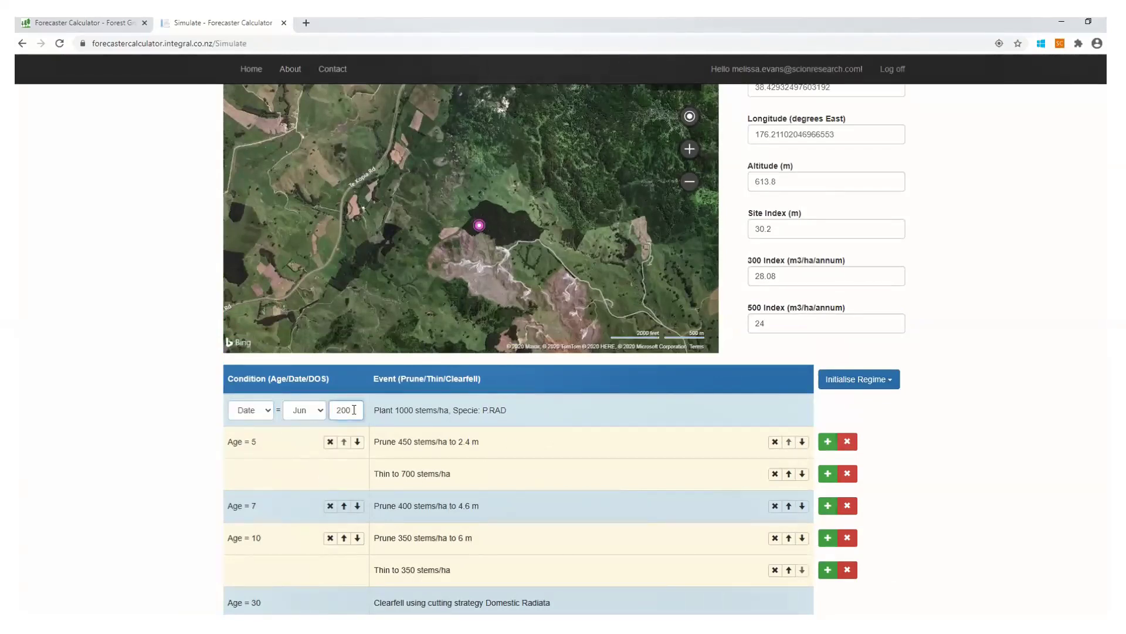
pyautogui.press('BackSpace')
pyautogui.press('BackSpace')
pyautogui.press('BackSpace')
pyautogui.write('1990')
# Set the planting stocking to 1100 stems/ha of P.RAD
pyautogui.click(410, 409)
pyautogui.click(432, 321)
pyautogui.press('BackSpace')
pyautogui.press('BackSpace')
pyautogui.write('00')
pyautogui.click(669, 405)
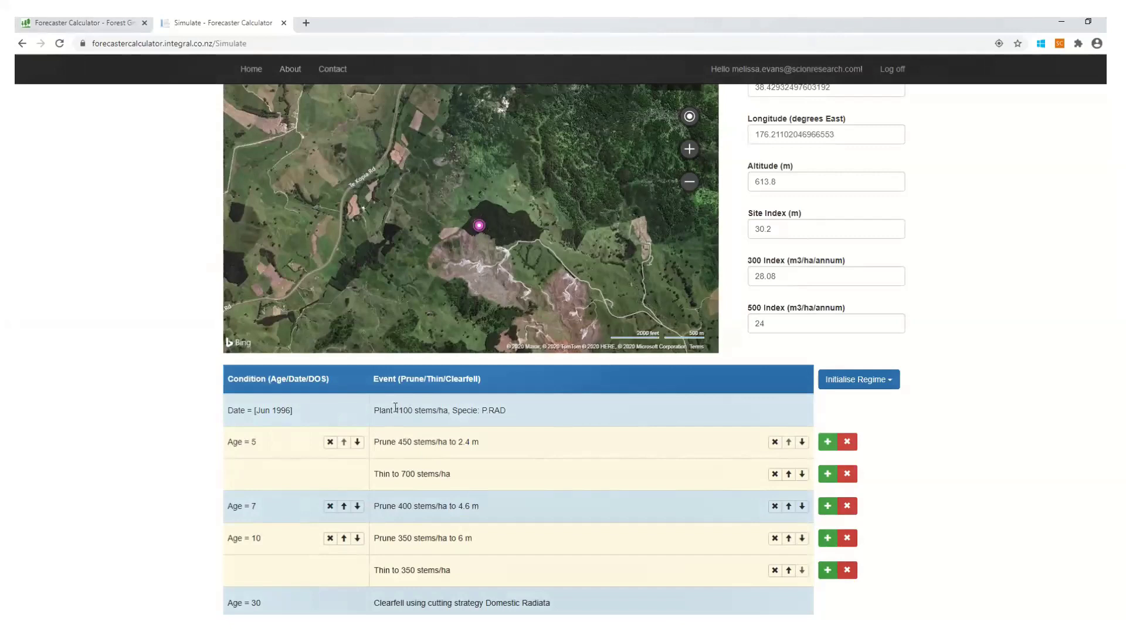
# Change the age-5 prune to 500 stems/ha, leaving the following thin at 700 stems/ha
pyautogui.click(407, 444)
pyautogui.click(422, 320)
pyautogui.write('4500')
pyautogui.press('BackSpace')
pyautogui.press('BackSpace')
pyautogui.press('BackSpace')
pyautogui.press('BackSpace')
pyautogui.write('500')
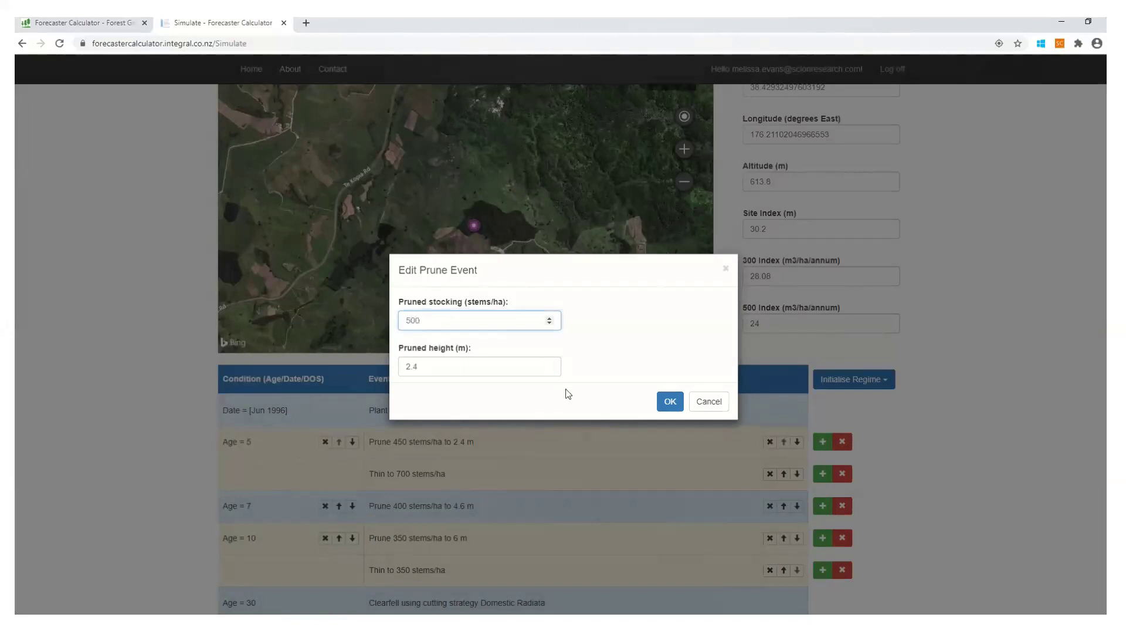
pyautogui.click(669, 402)
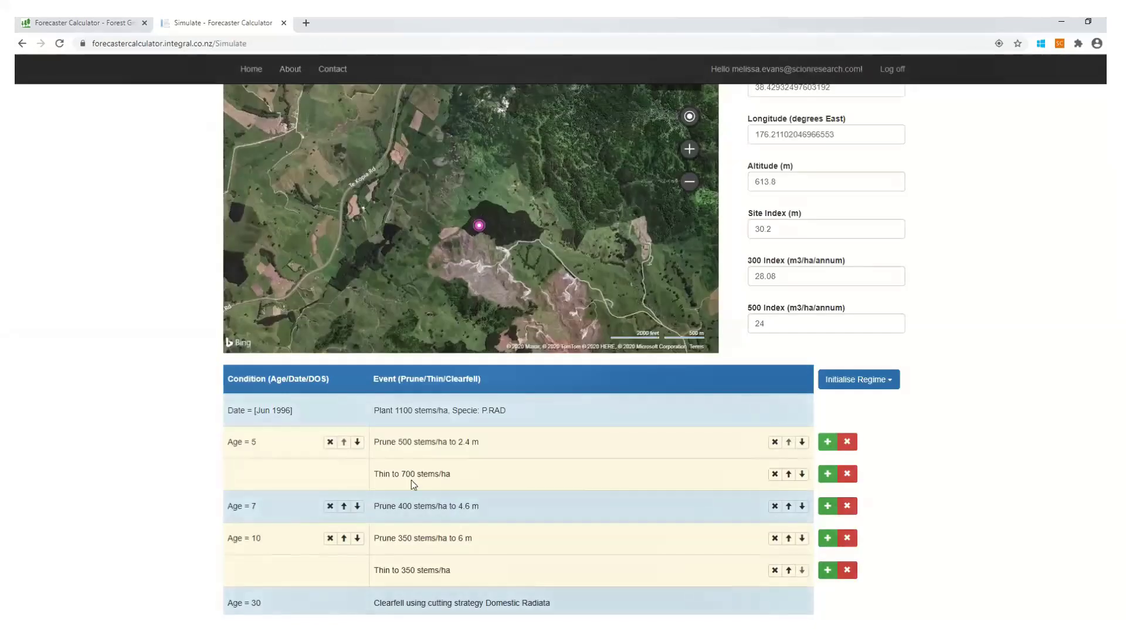
pyautogui.click(410, 480)
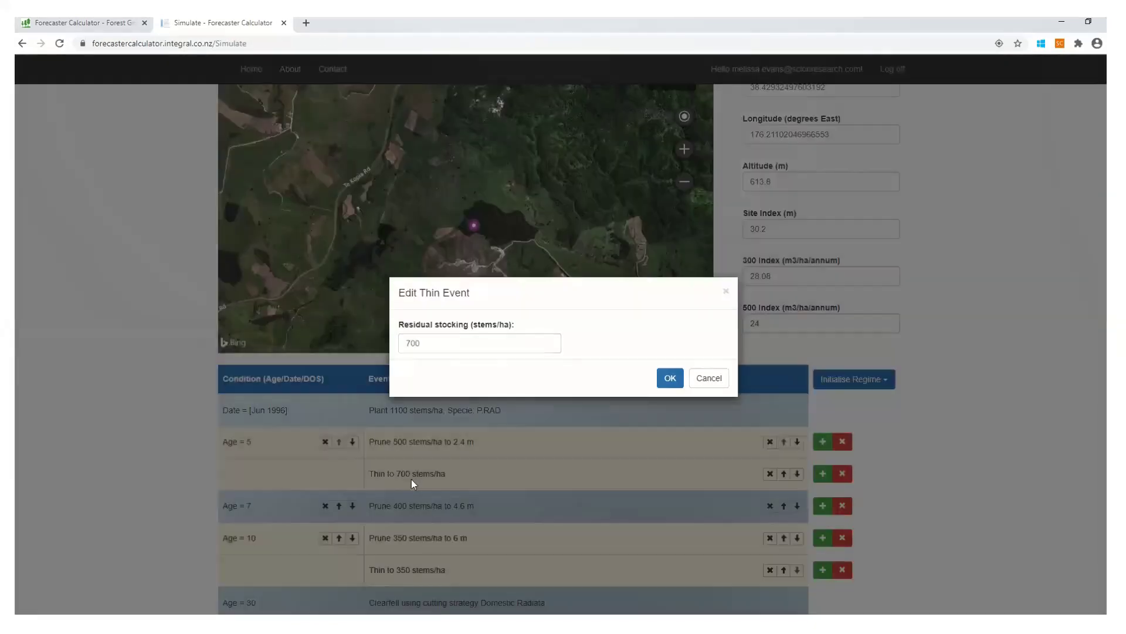
pyautogui.click(671, 380)
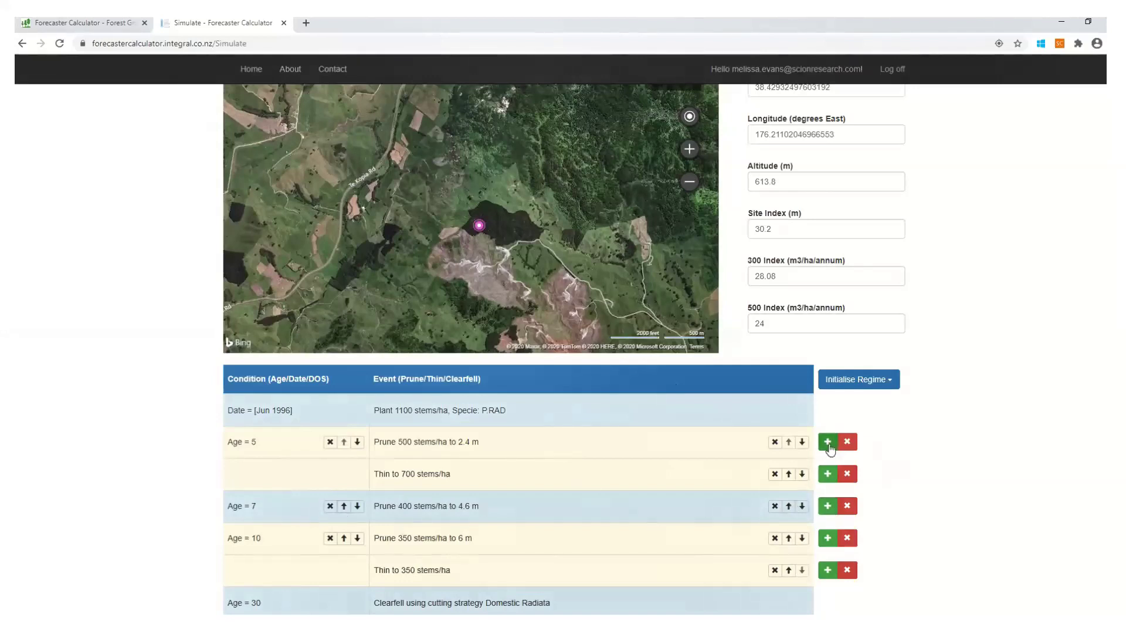
# Insert a blank Age-condition row below the age-5 thin and bring up its event-type choices
pyautogui.click(828, 505)
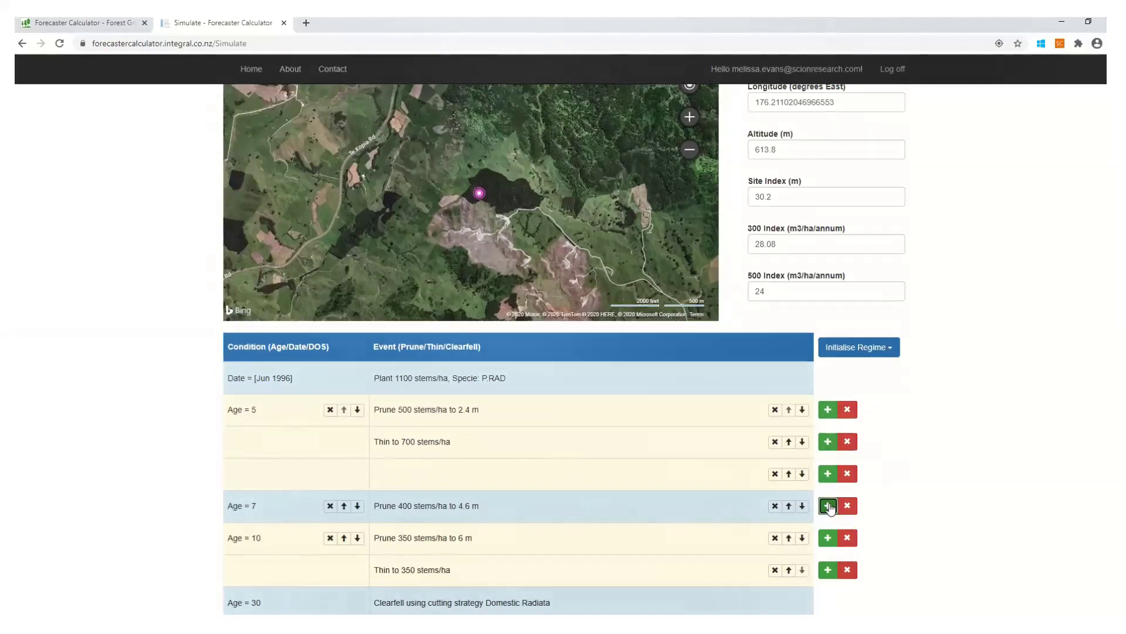
pyautogui.click(302, 475)
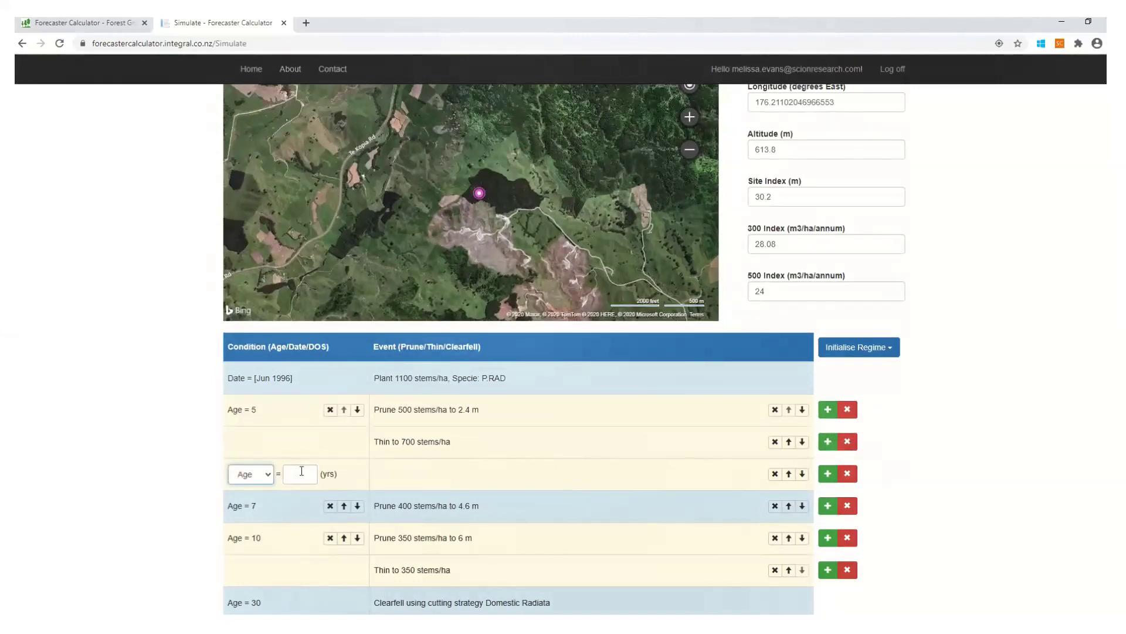
pyautogui.click(269, 474)
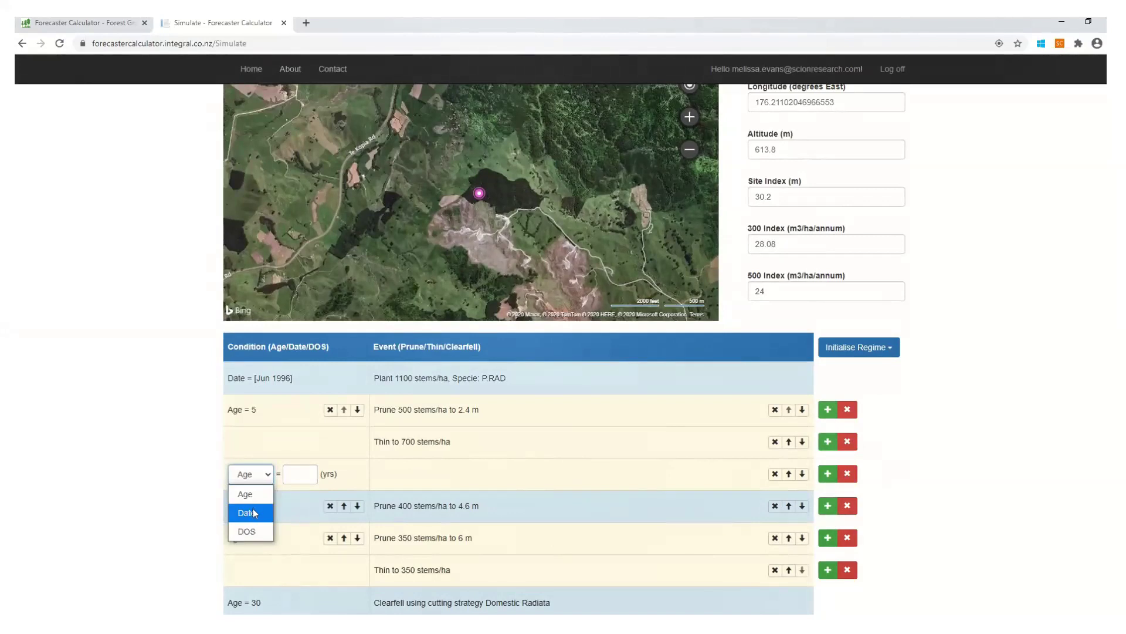
pyautogui.click(295, 472)
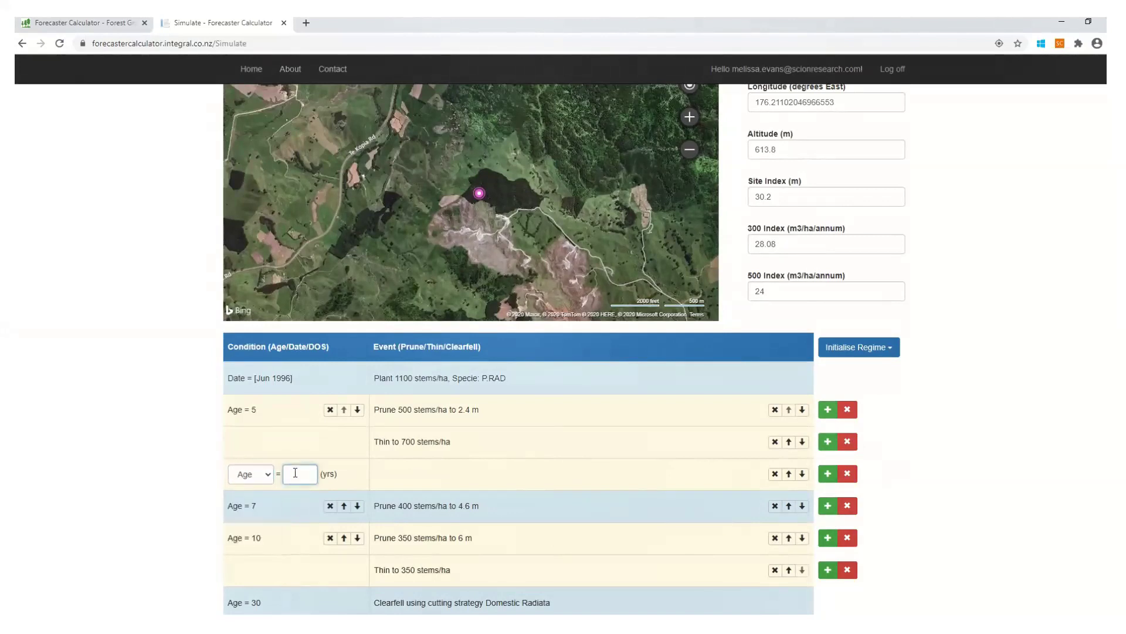
pyautogui.click(444, 475)
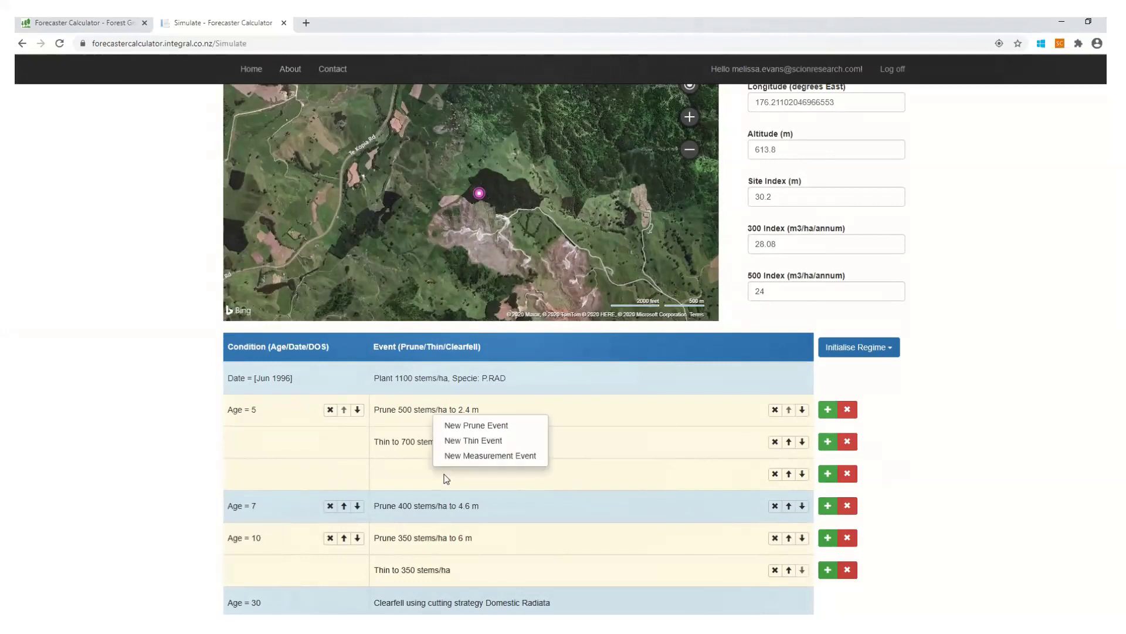
# Add a trial measurement event with zero values, then delete that Measurement row
pyautogui.click(477, 456)
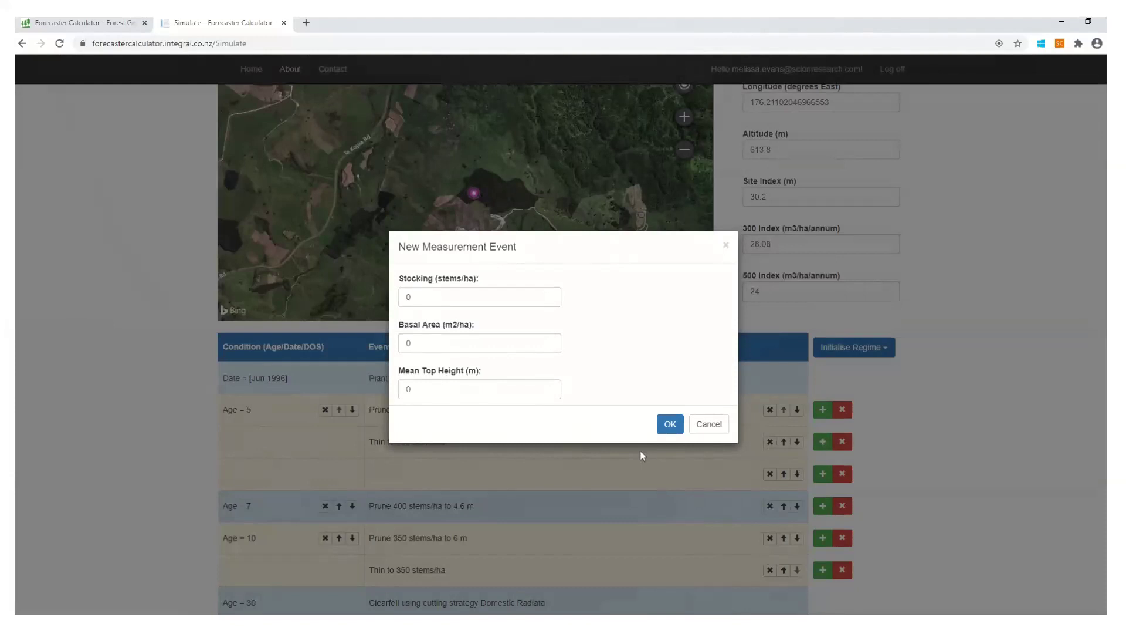
pyautogui.click(671, 431)
pyautogui.click(671, 431)
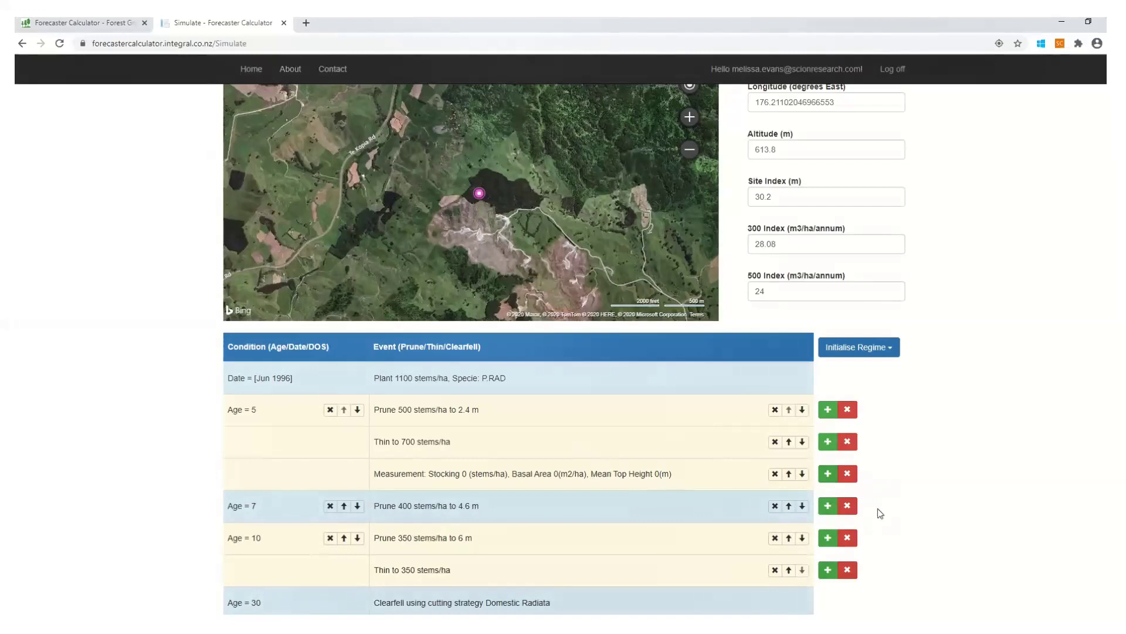
pyautogui.click(848, 476)
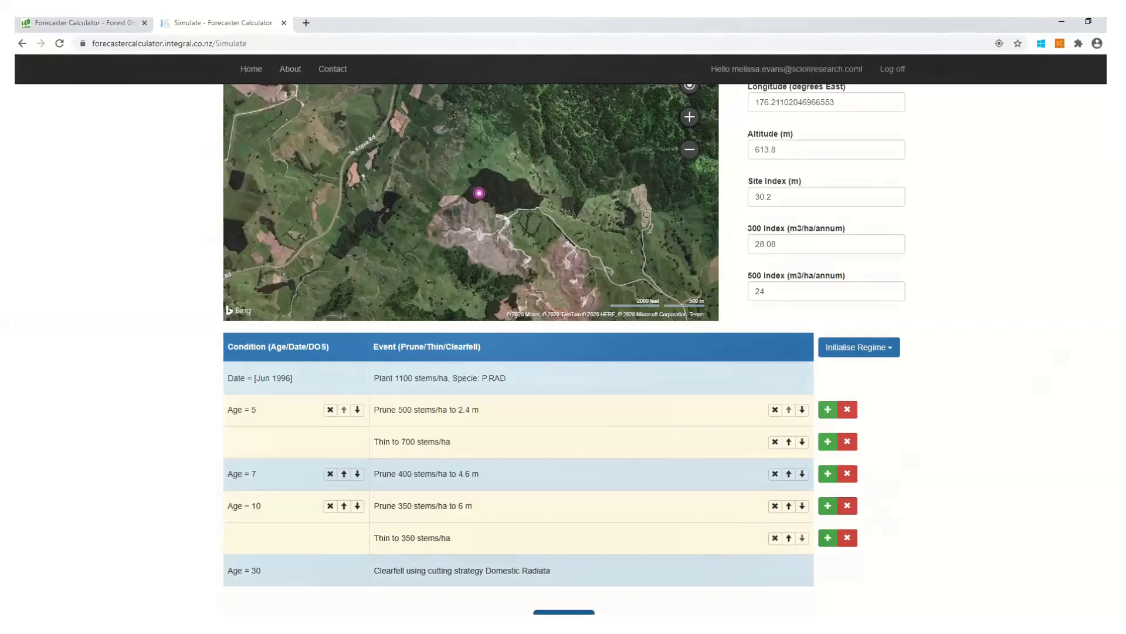
# Open the clearfell's Age = 30 condition for editing its years value
pyautogui.scroll(-1, 564, 334)
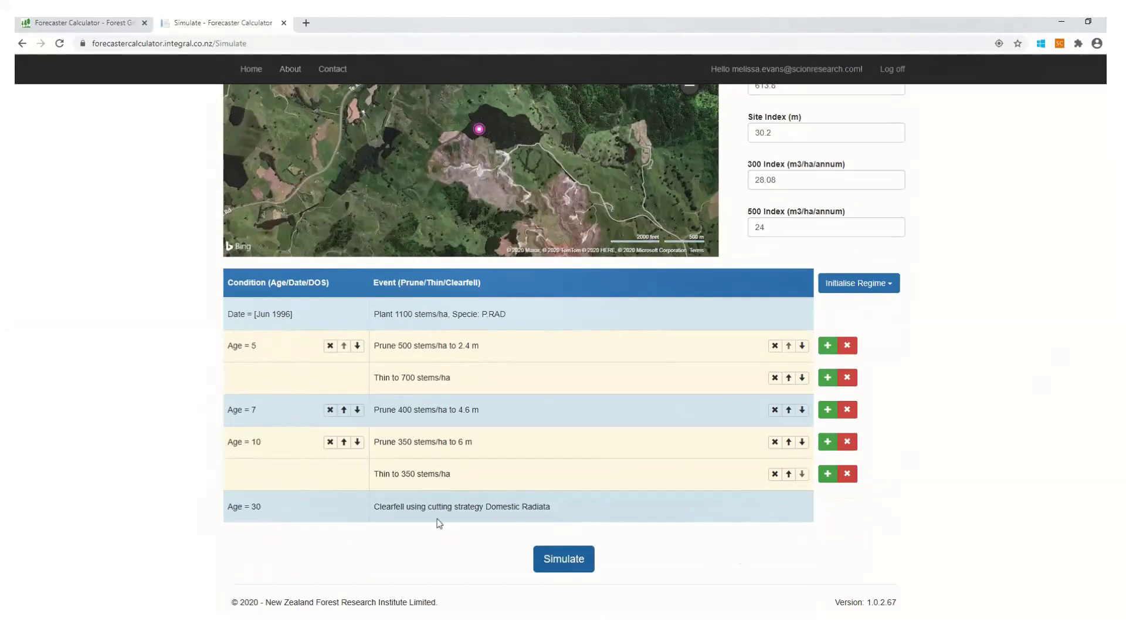
pyautogui.click(266, 507)
pyautogui.click(306, 506)
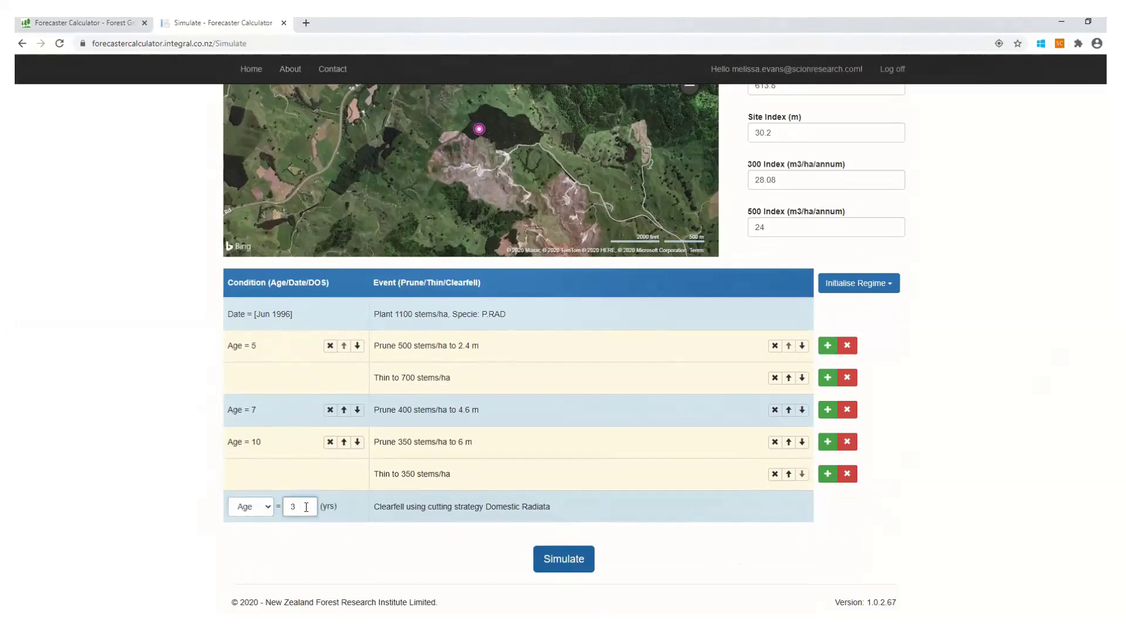
# Set the clearfell age to 28 and accept the default Domestic Radiata log prices
pyautogui.write('28')
pyautogui.click(424, 510)
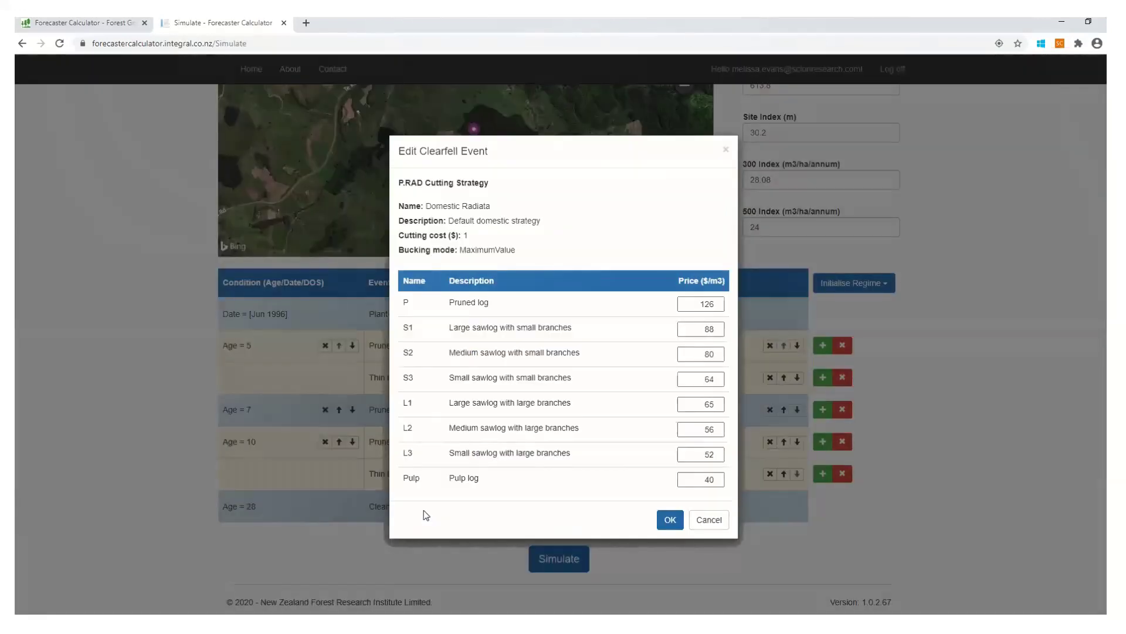
pyautogui.click(727, 150)
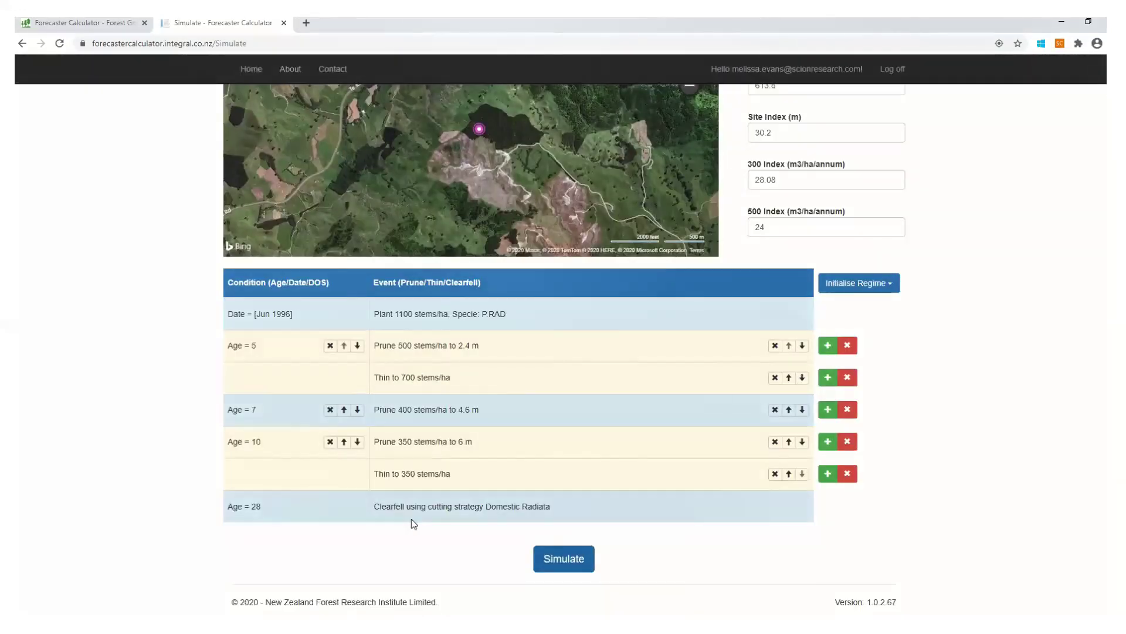
pyautogui.click(463, 506)
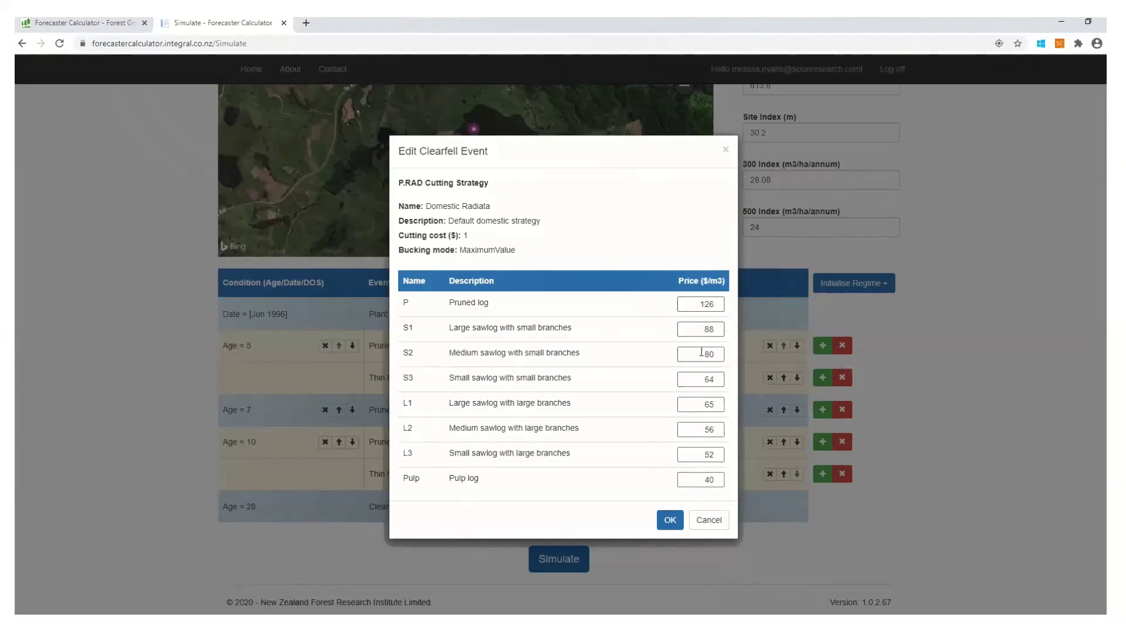
pyautogui.click(667, 527)
pyautogui.click(669, 520)
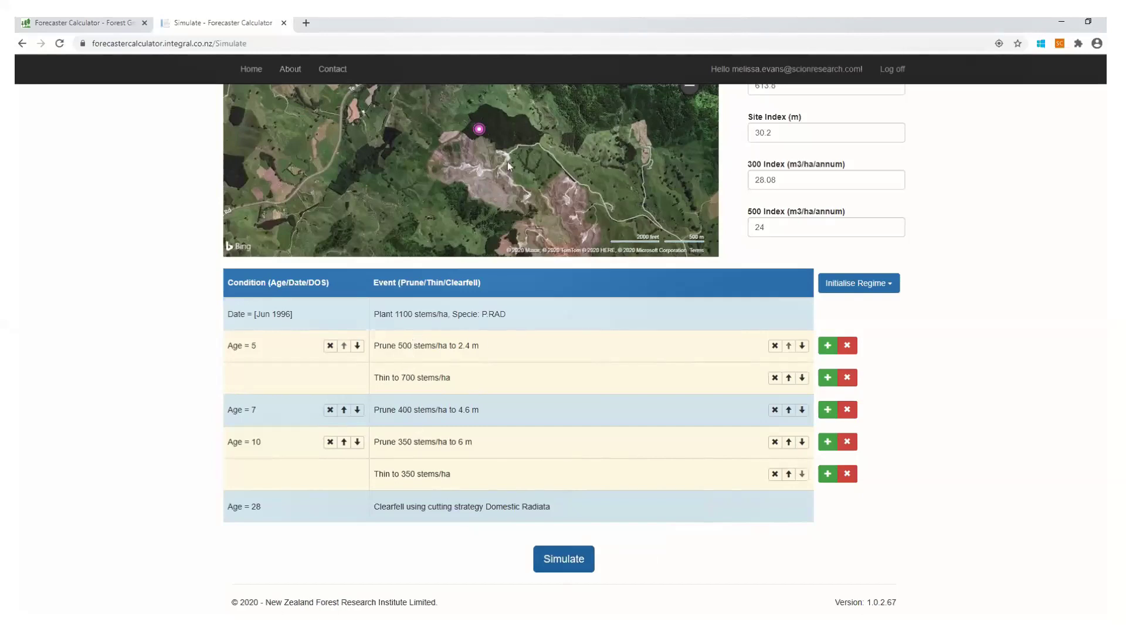
# Run the simulation and download the Log Yield report, reviewing its Pulp figures
pyautogui.click(568, 558)
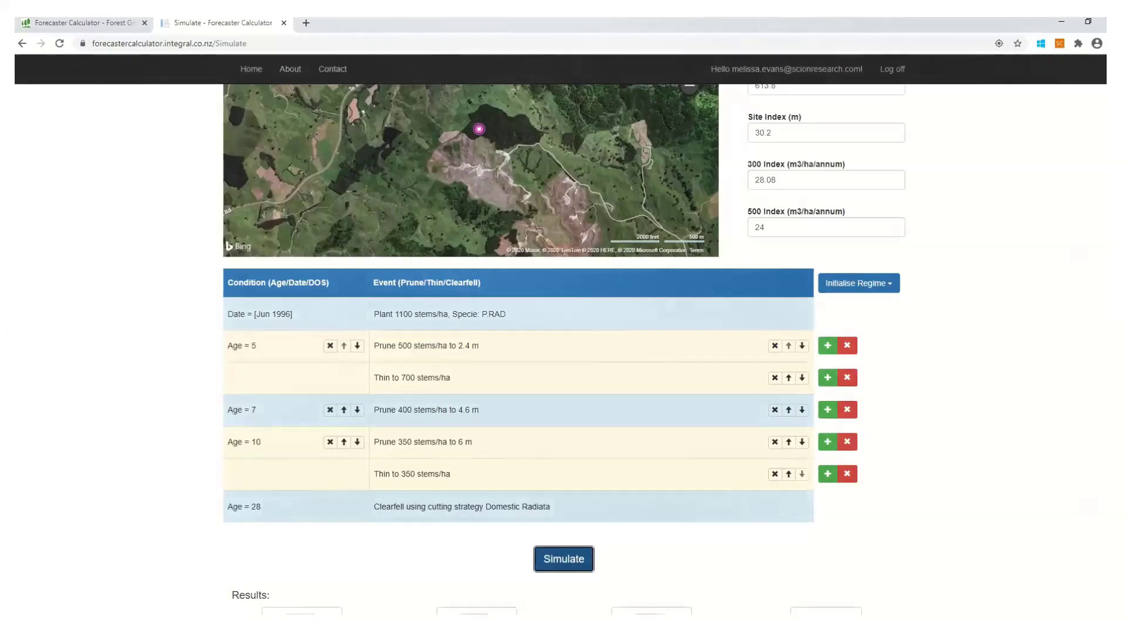
pyautogui.scroll(-2, 563, 352)
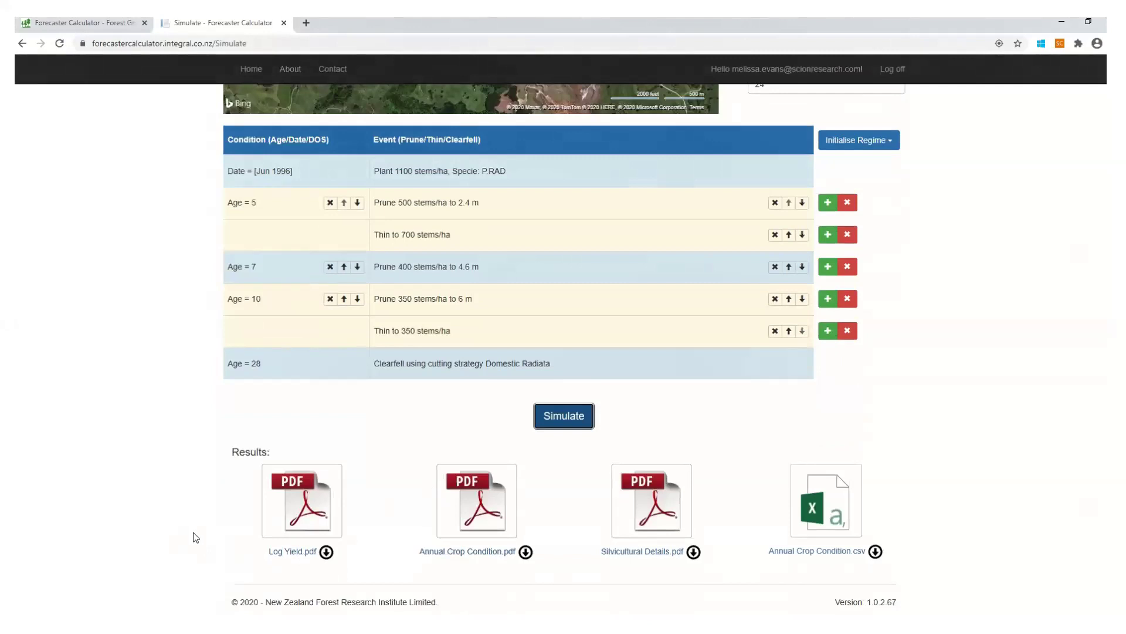
pyautogui.click(294, 555)
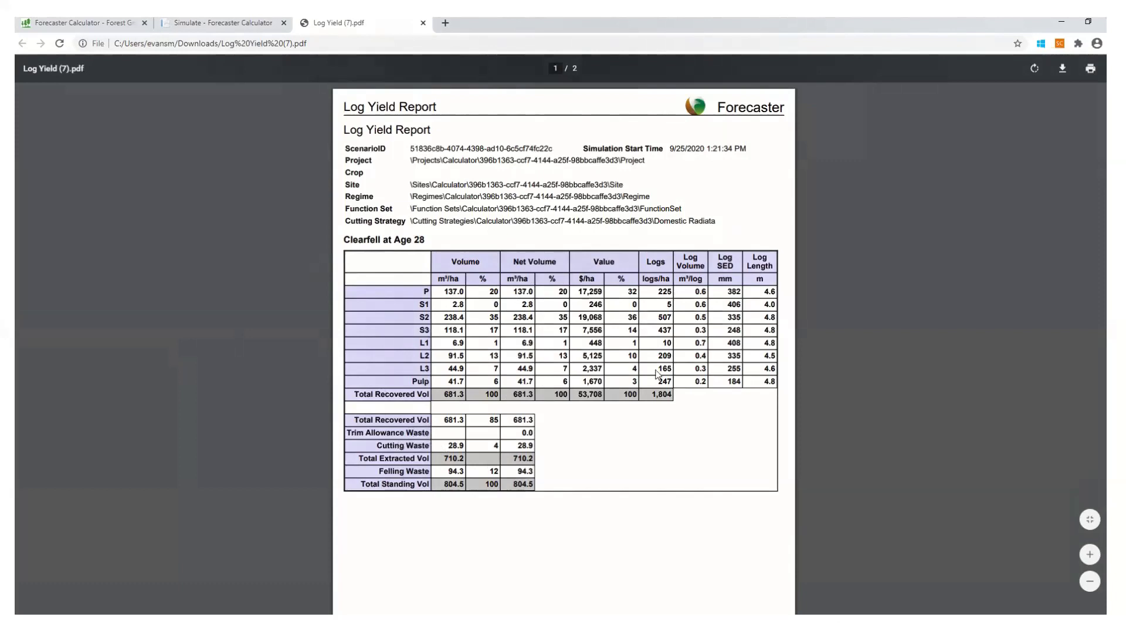
pyautogui.moveTo(773, 369); pyautogui.dragTo(735, 382)
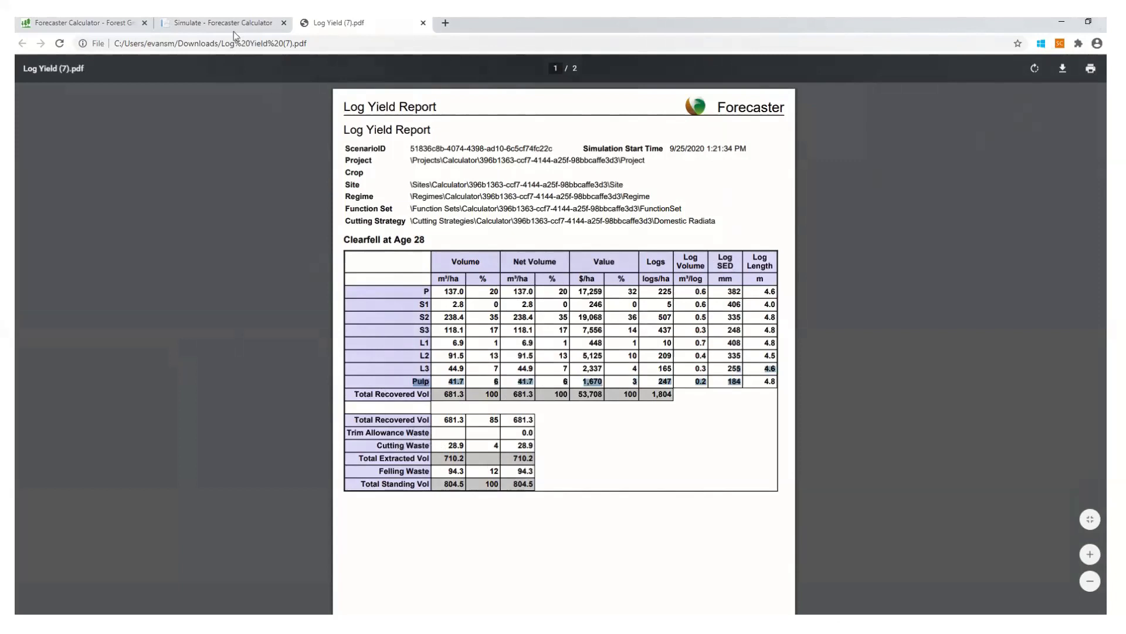
# Close the Log Yield PDF, then download and open the Annual Crop Condition report
pyautogui.click(422, 23)
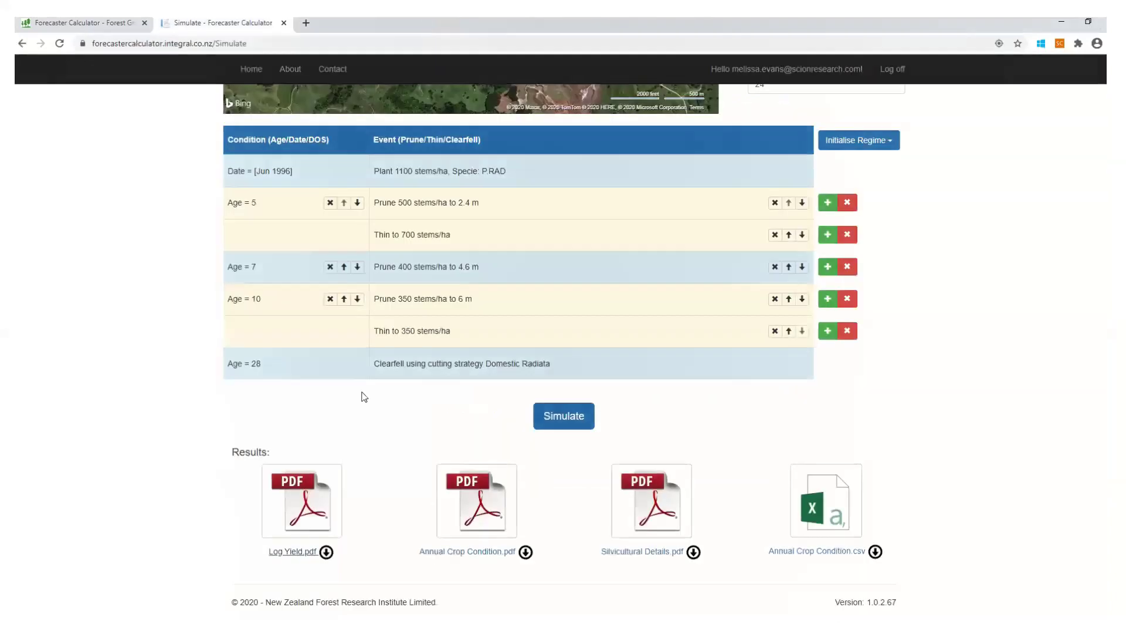
pyautogui.click(435, 552)
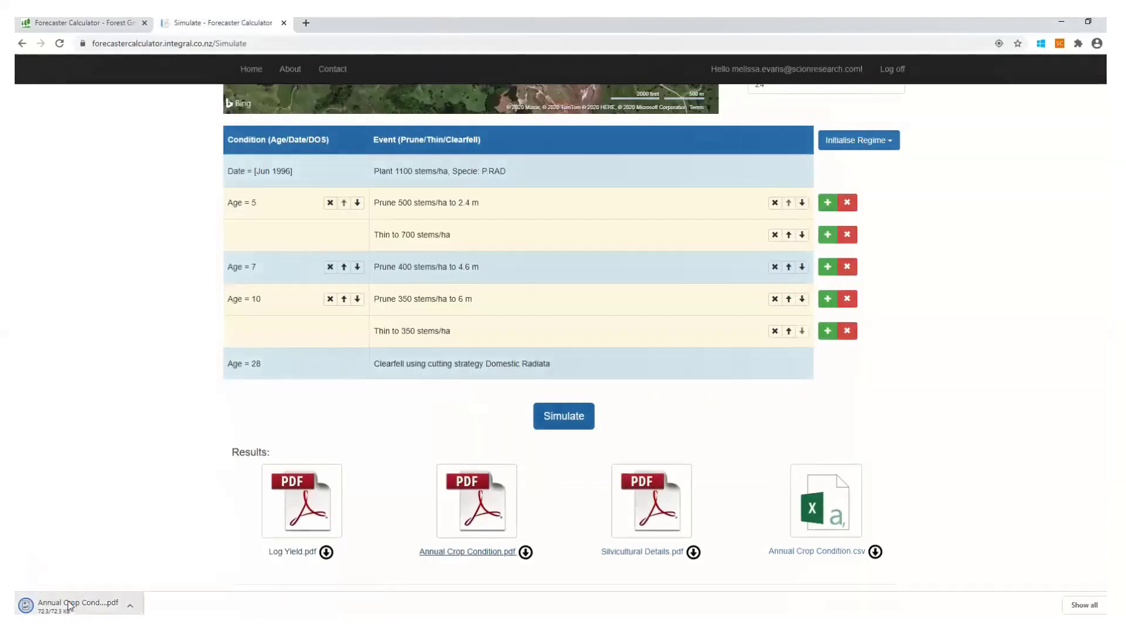
pyautogui.click(69, 599)
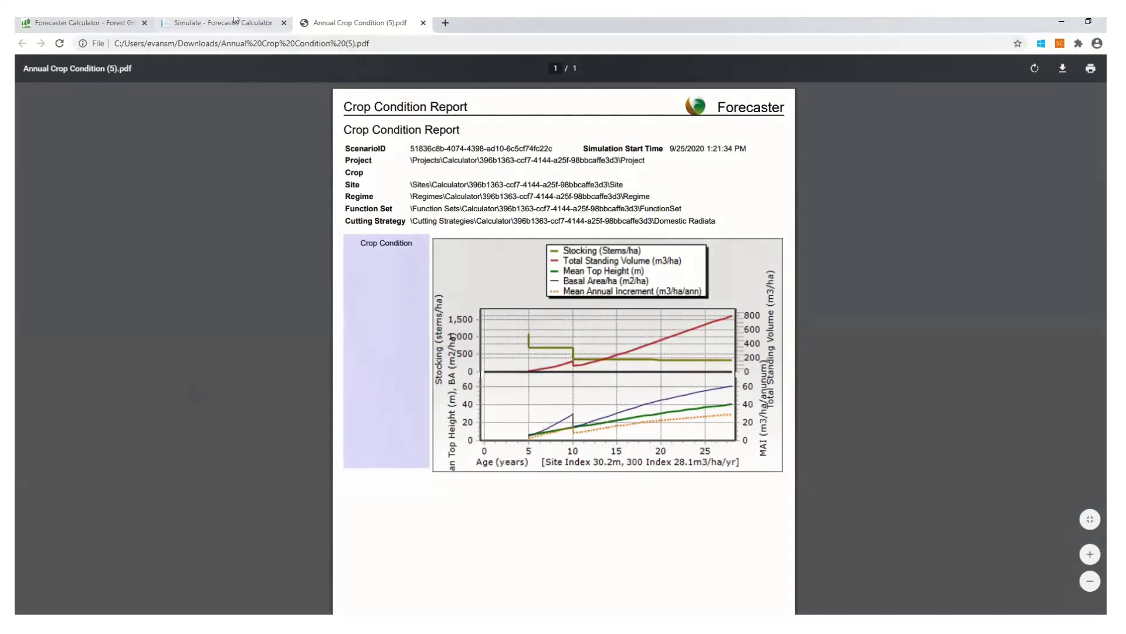
# Close the Annual Crop Condition report, then download, review and close Silvicultural Details.pdf with its three-prune details
pyautogui.click(423, 22)
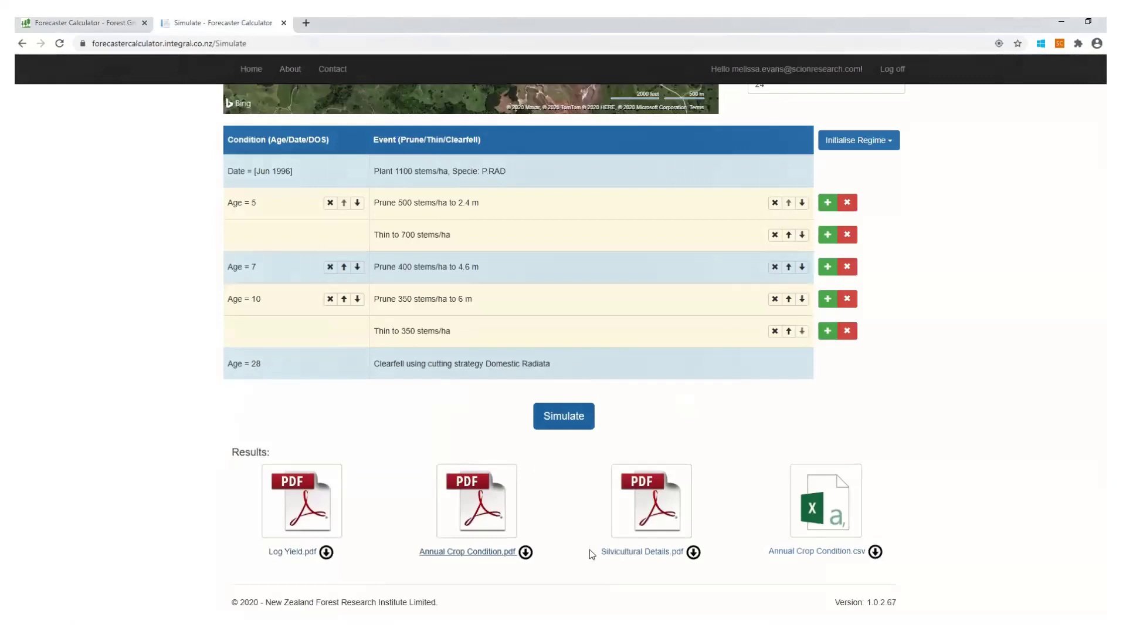
pyautogui.click(643, 555)
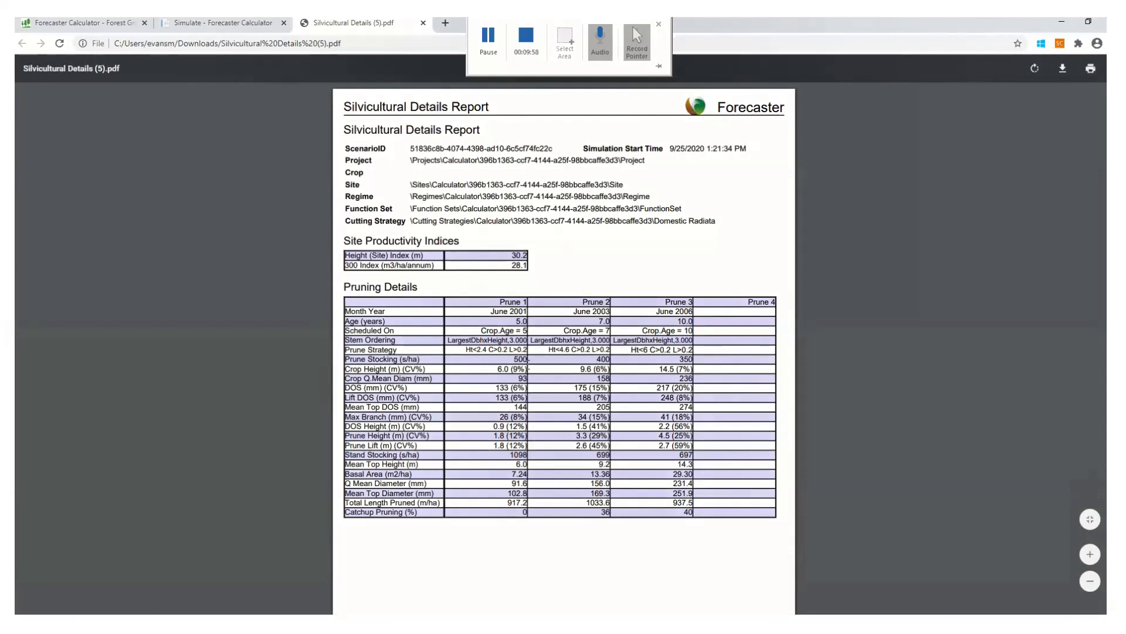
pyautogui.click(423, 23)
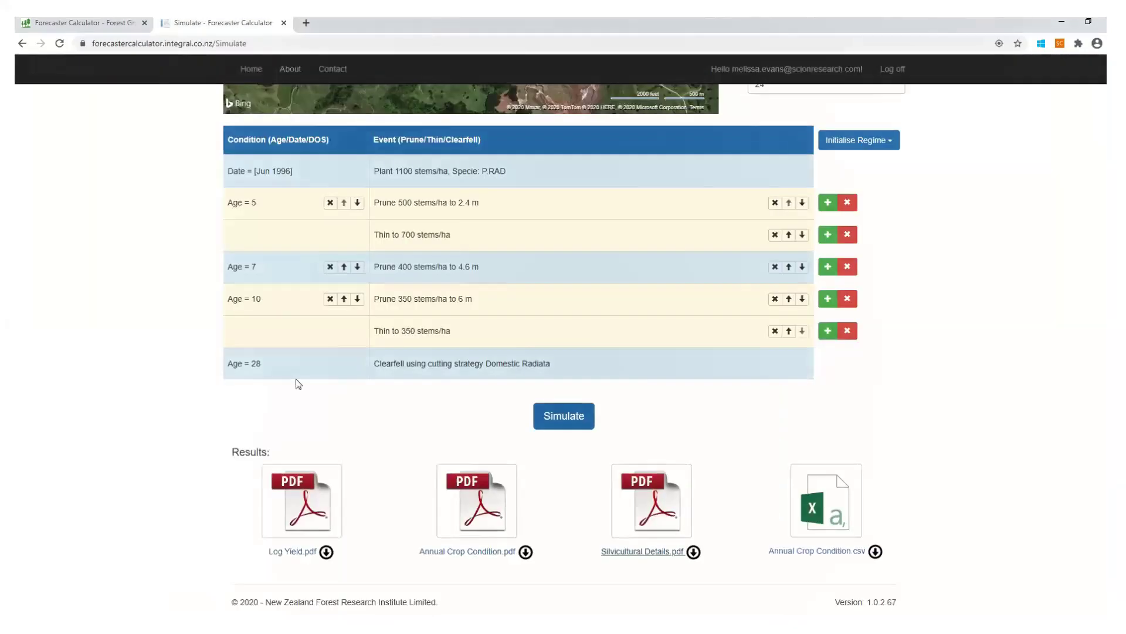
# Download Annual Crop Condition.csv from the results page and open it in Excel
pyautogui.click(801, 555)
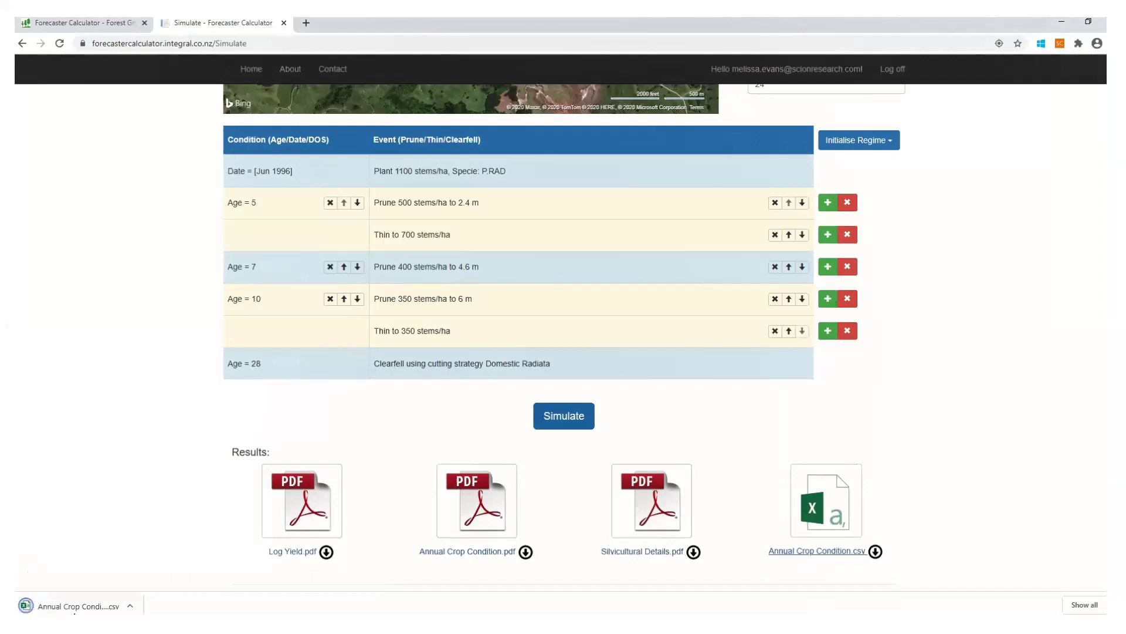
pyautogui.click(82, 606)
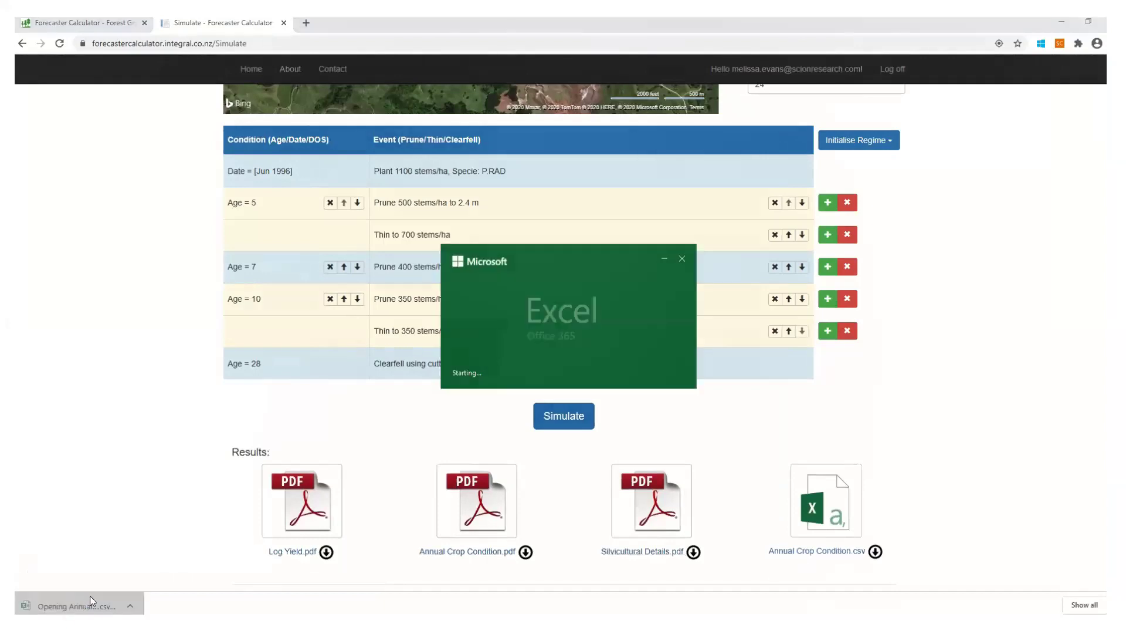